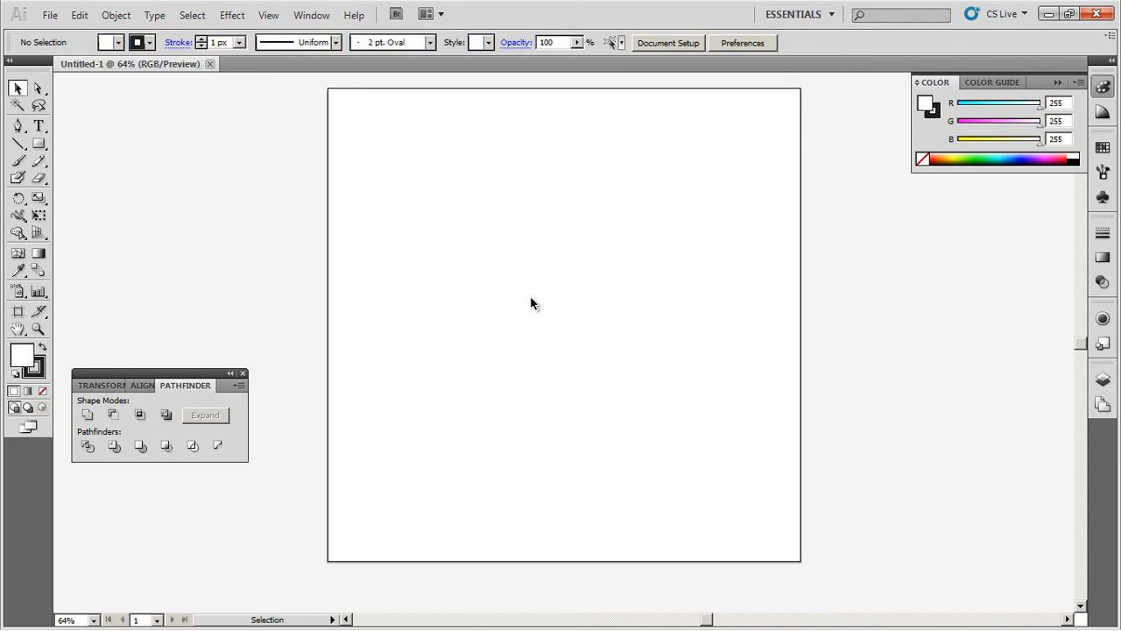
Step: Draw a tall rectangle near the page centre with no stroke
click(39, 143)
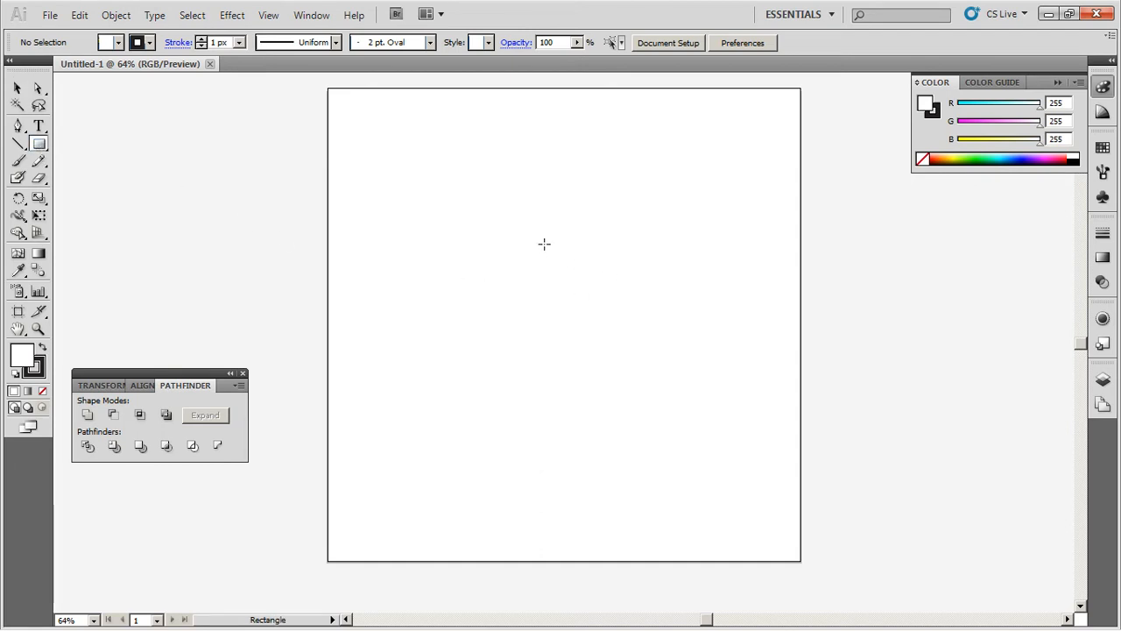
drag(509, 232, 573, 439)
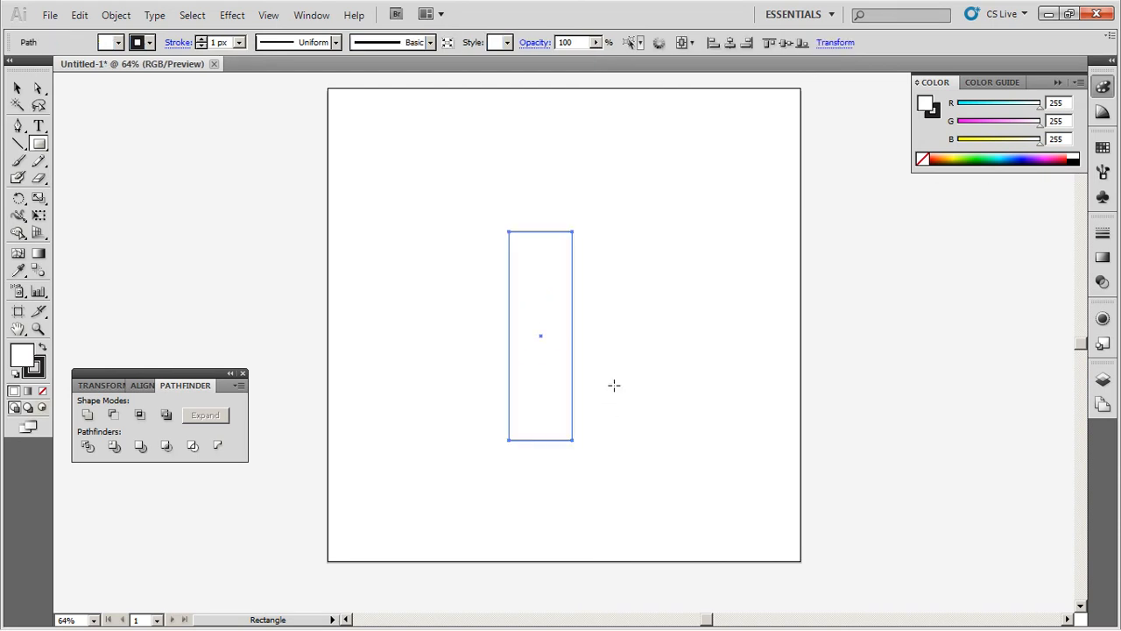
click(18, 88)
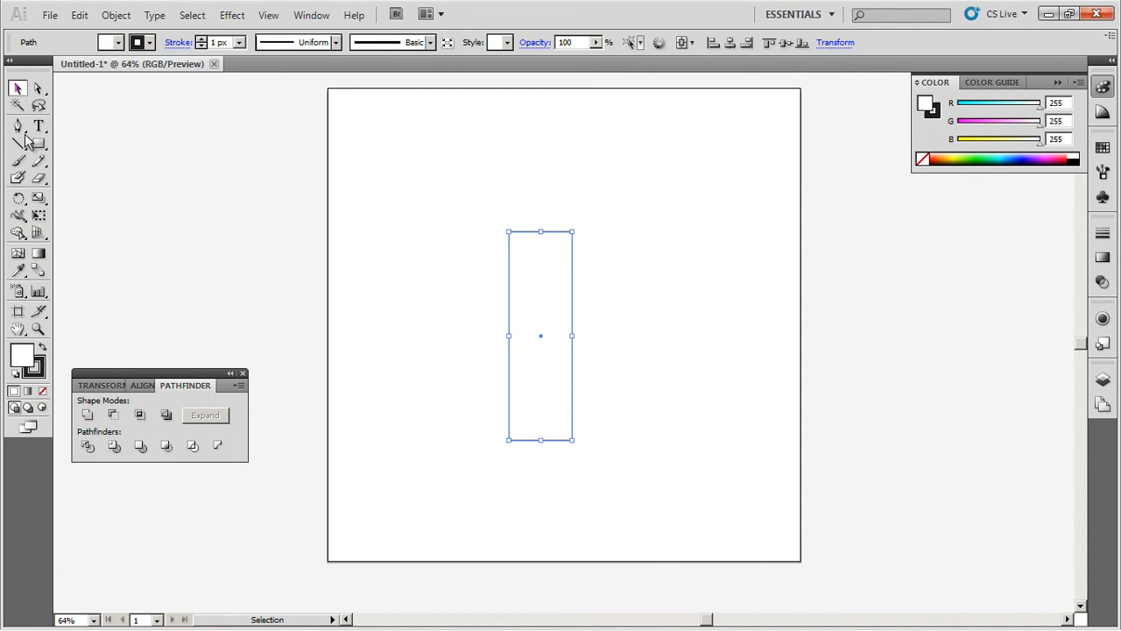
click(40, 374)
click(42, 391)
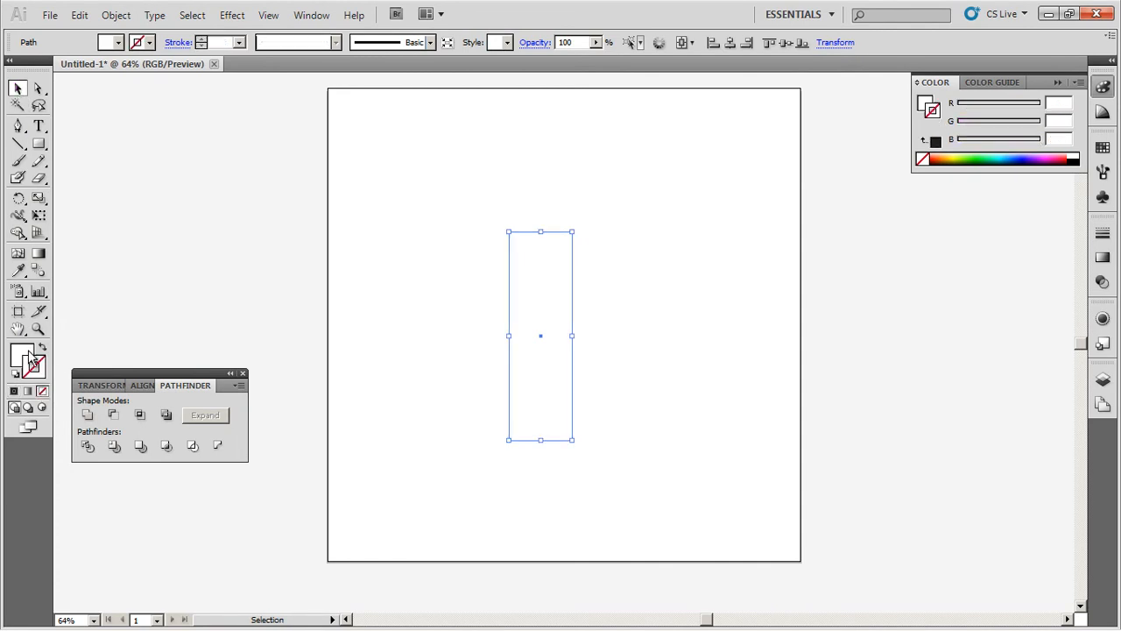
Step: Fill the rectangle dark grey #232323 and centre it horizontally on the artboard
double_click(26, 355)
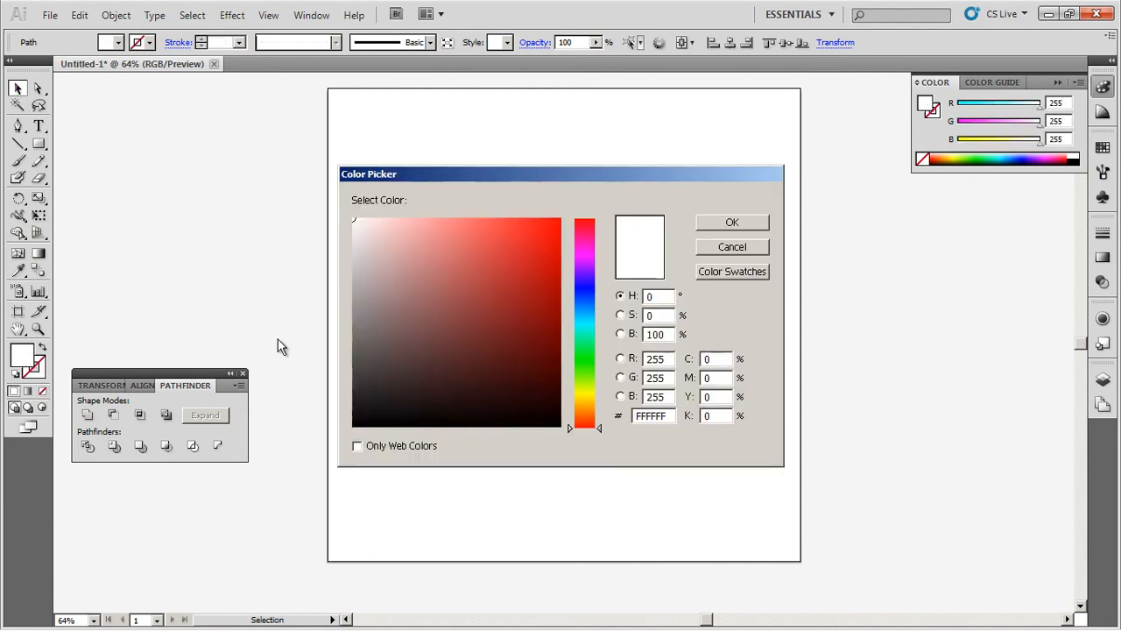
drag(355, 382, 349, 396)
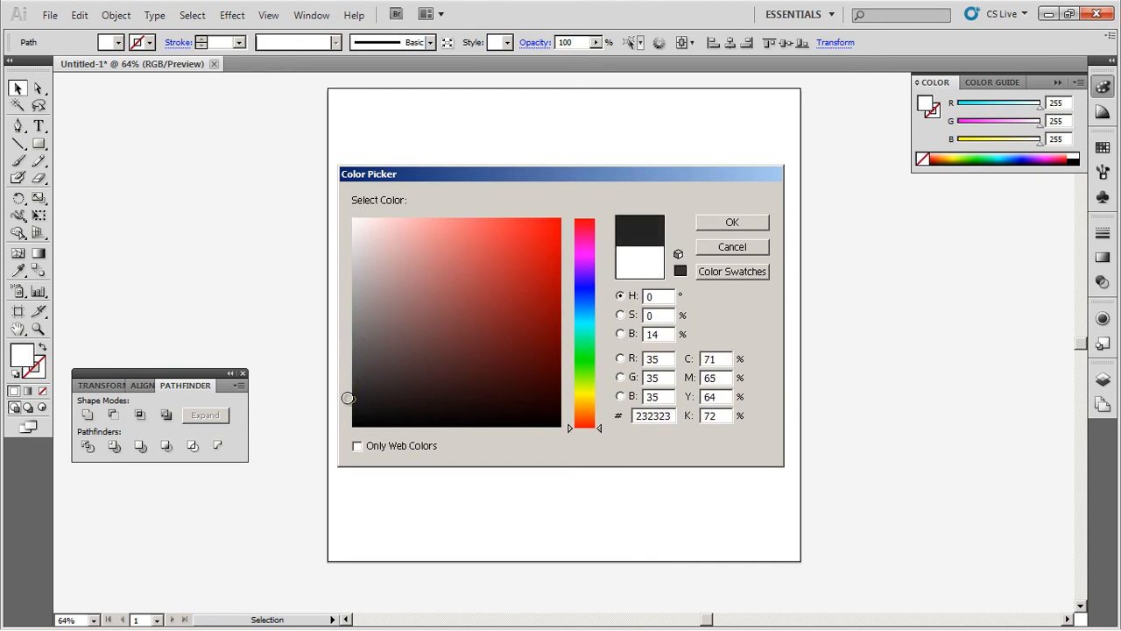
click(731, 222)
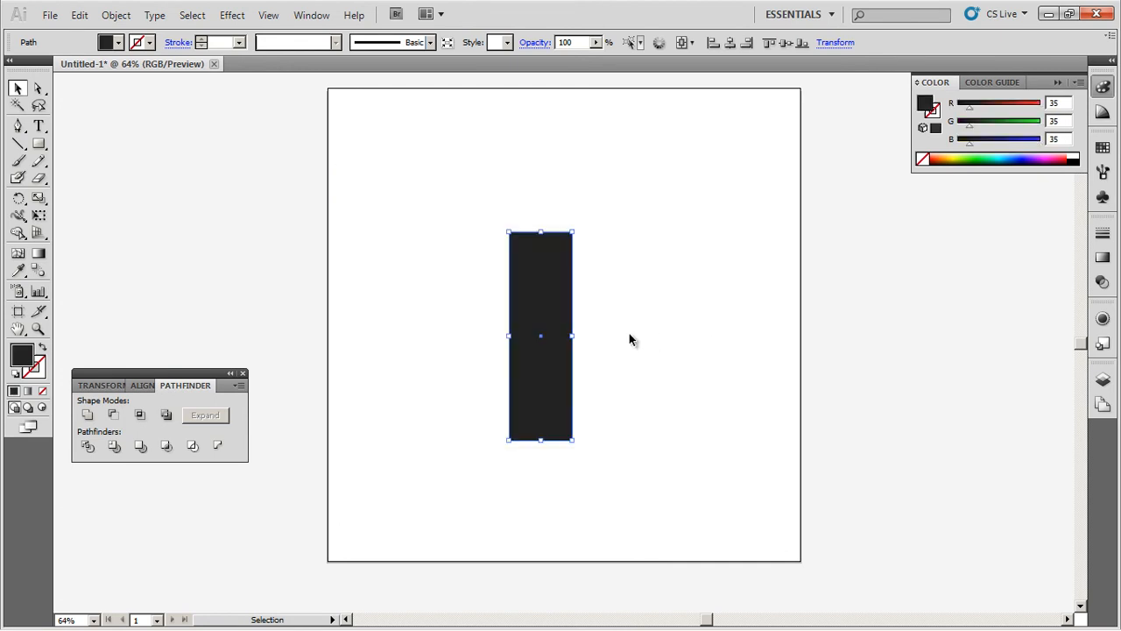
click(730, 42)
Step: Centre the body vertically and make a square copy at its top
click(783, 44)
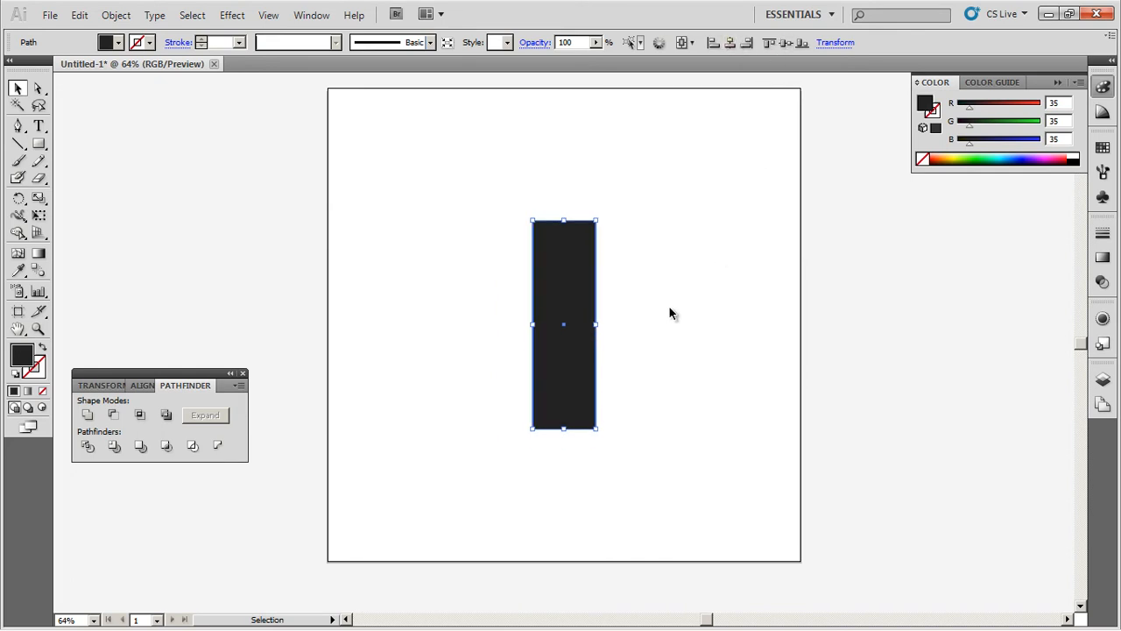
key(a)
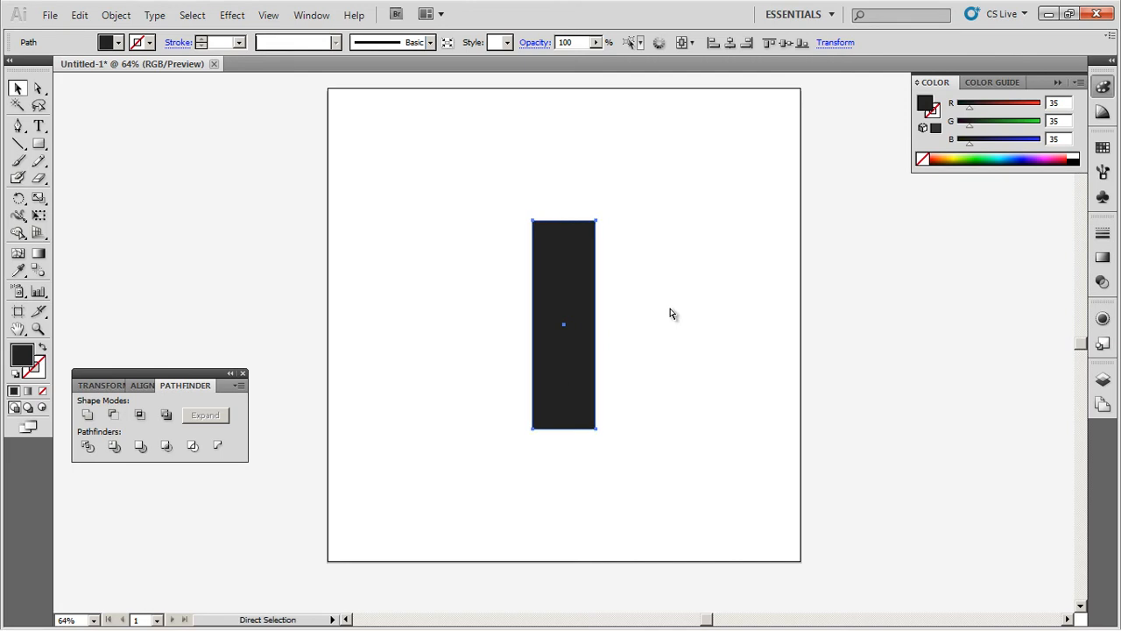
key(v)
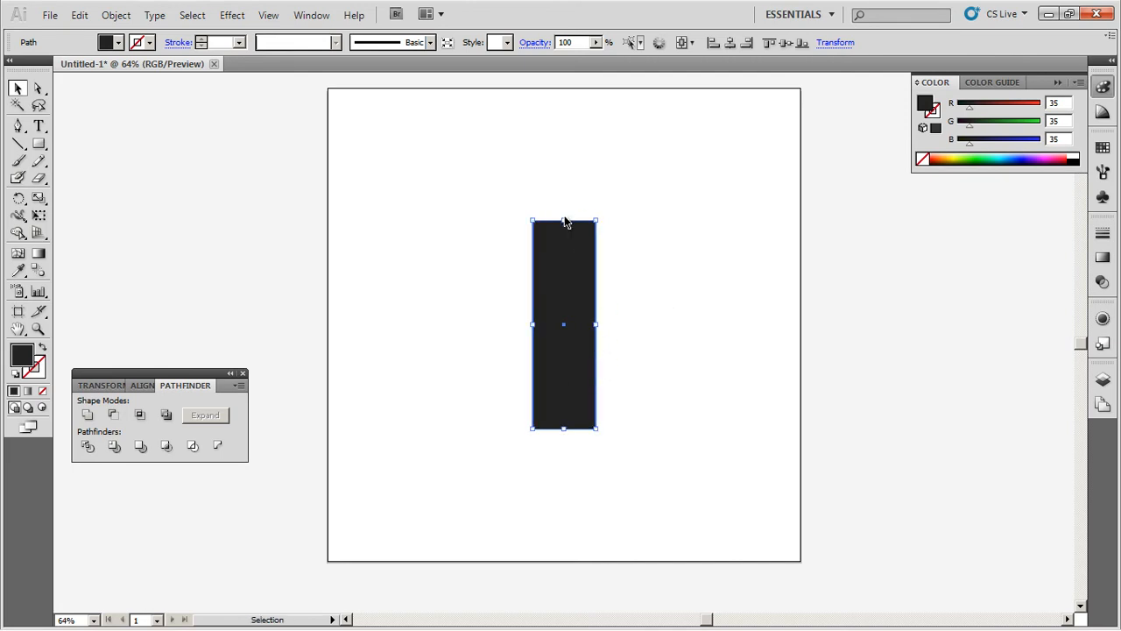
drag(564, 221, 570, 143)
drag(567, 429, 567, 220)
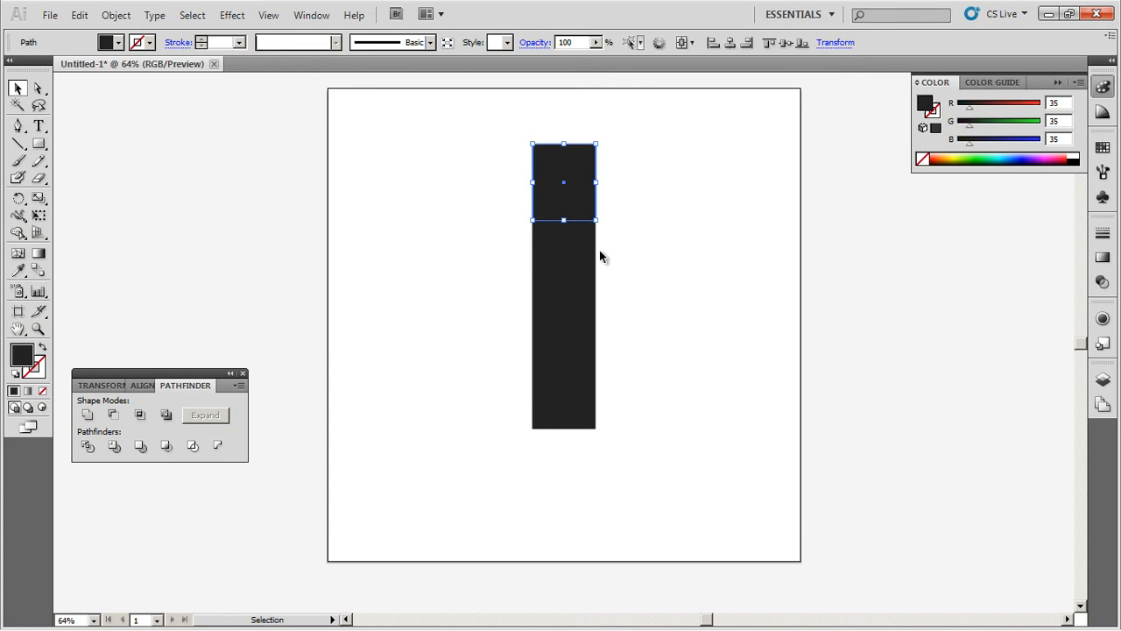
Step: Fill the square orange #EAA23B (234/162/59) and raise its top edge slightly
double_click(28, 359)
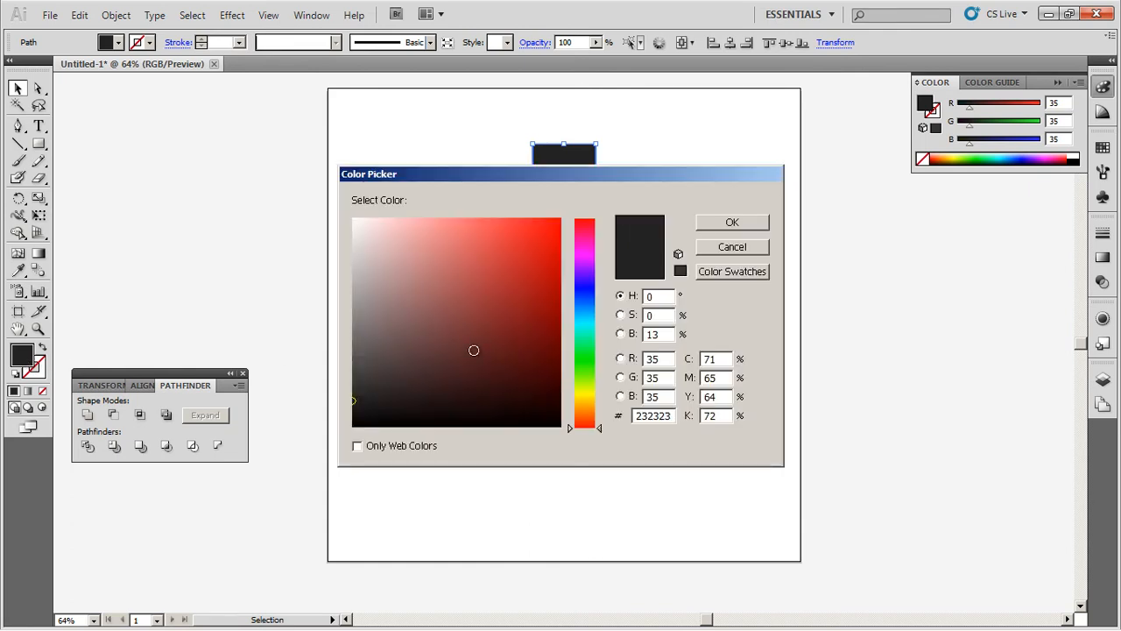
click(584, 410)
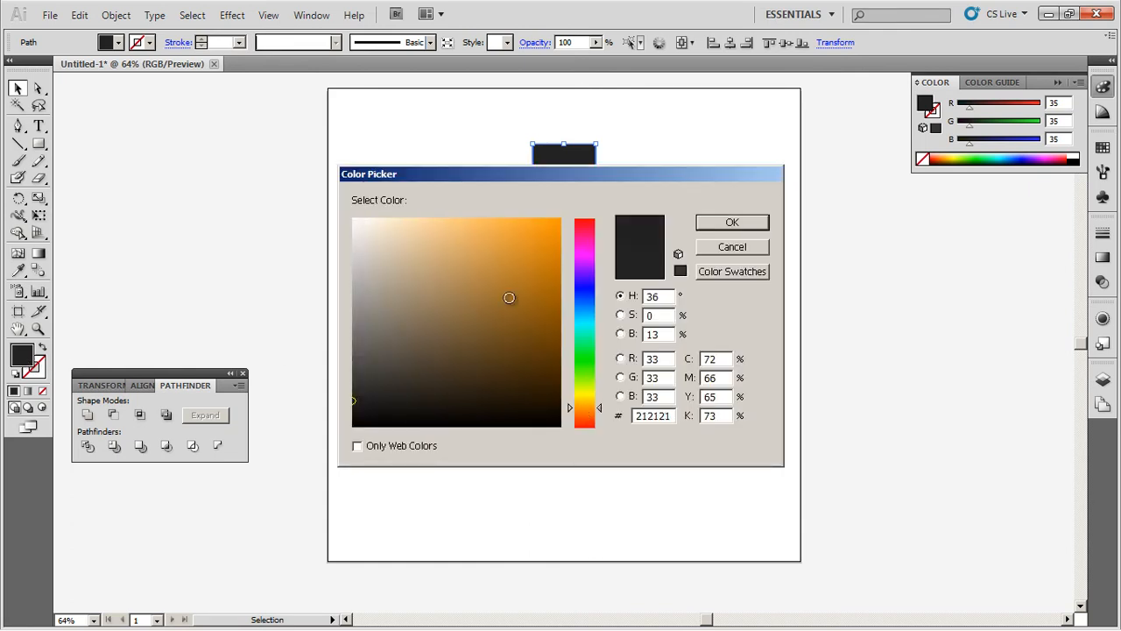
click(502, 246)
drag(502, 245, 512, 234)
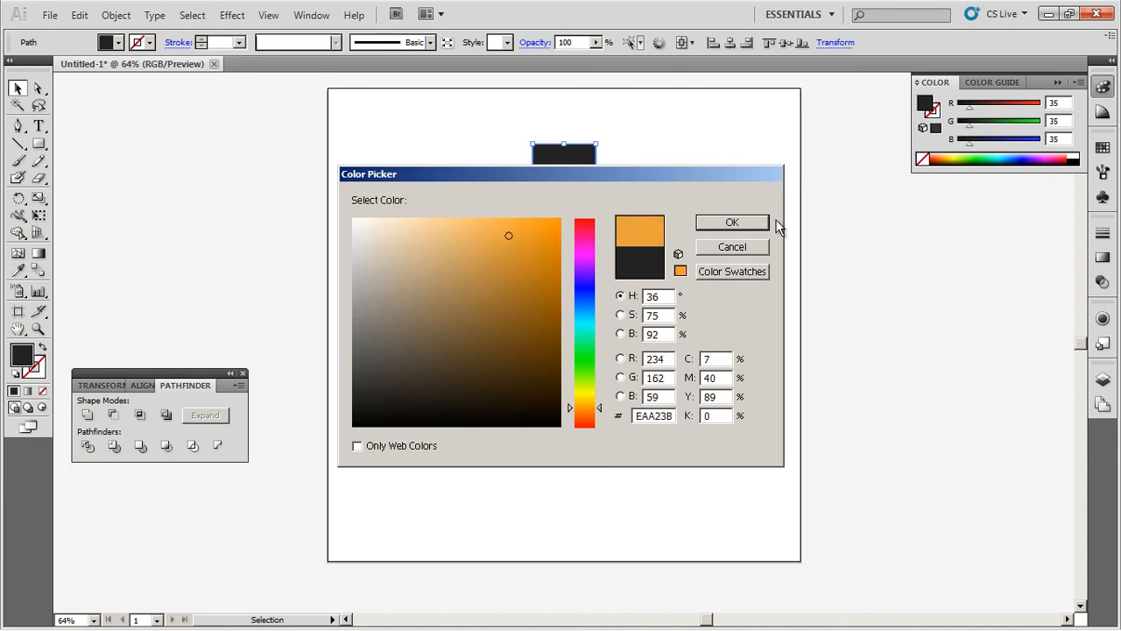
click(745, 222)
click(650, 380)
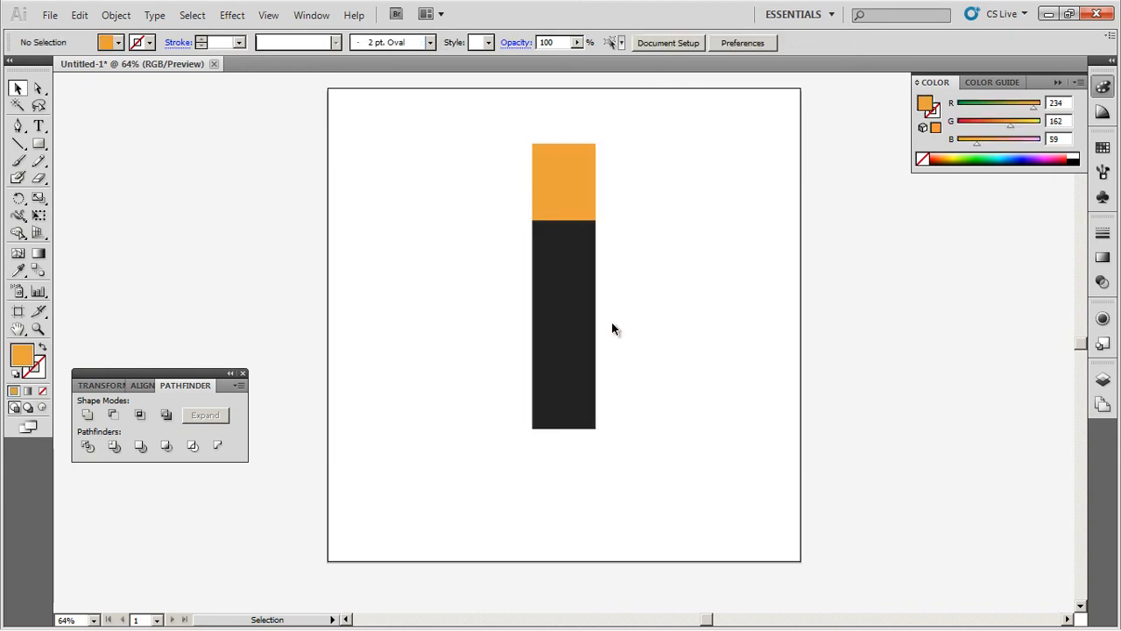
click(565, 145)
drag(565, 143, 567, 137)
Step: Shrink a copy of the orange square into a thin strip along its top
click(666, 246)
key(ctrl+z)
key(a)
key(v)
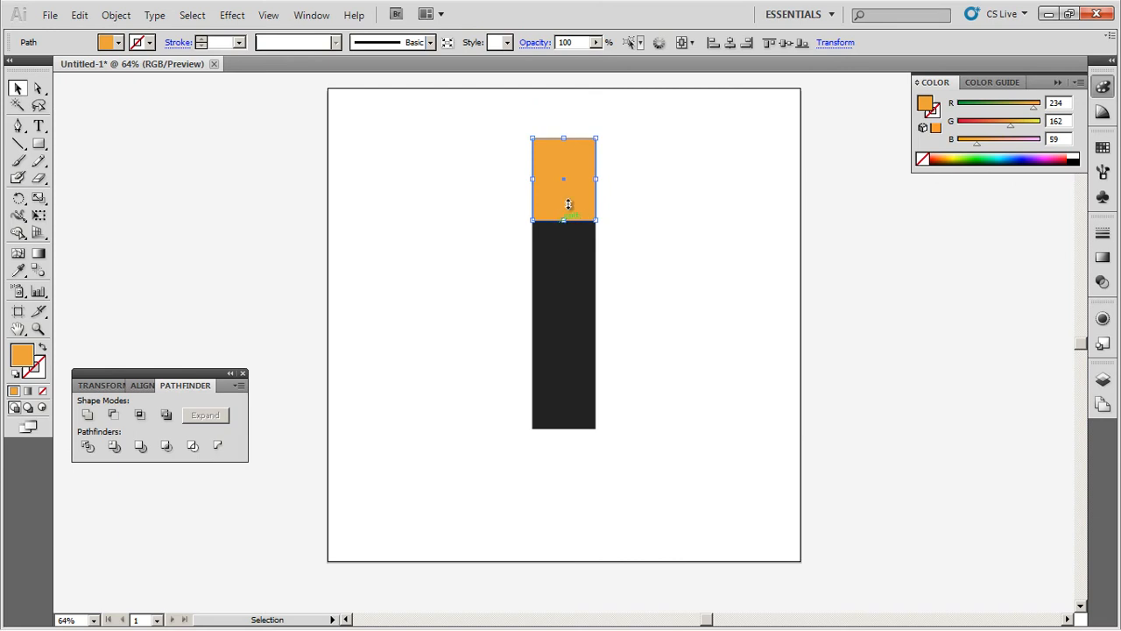
drag(567, 138, 566, 133)
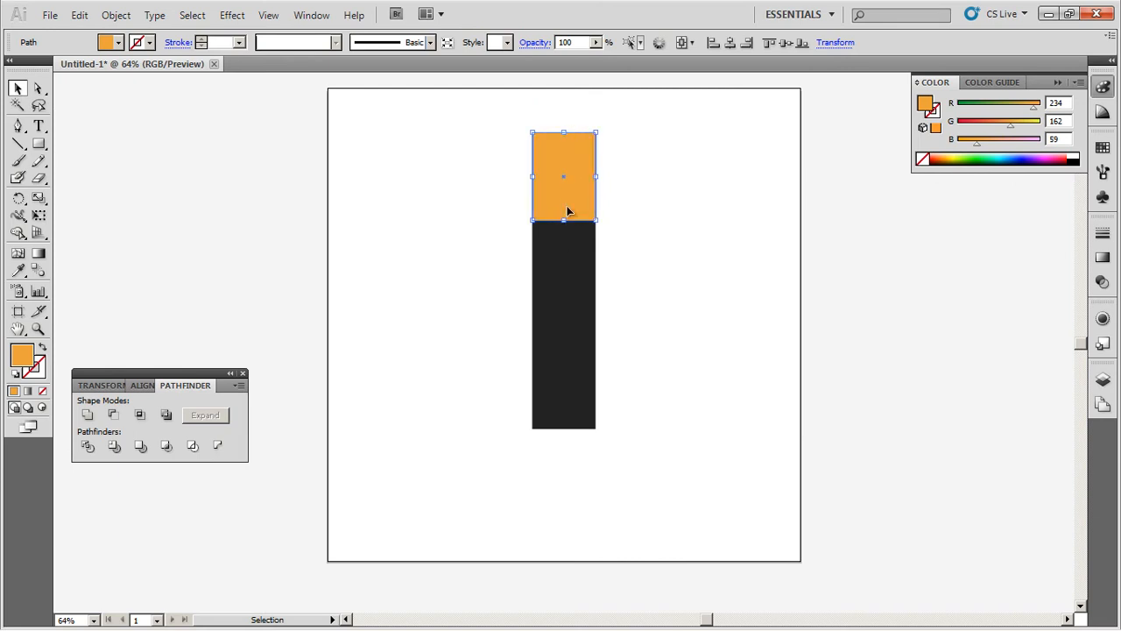
drag(565, 218, 565, 137)
click(630, 183)
Step: Fill the thin top strip light grey #E2E2E2
click(578, 135)
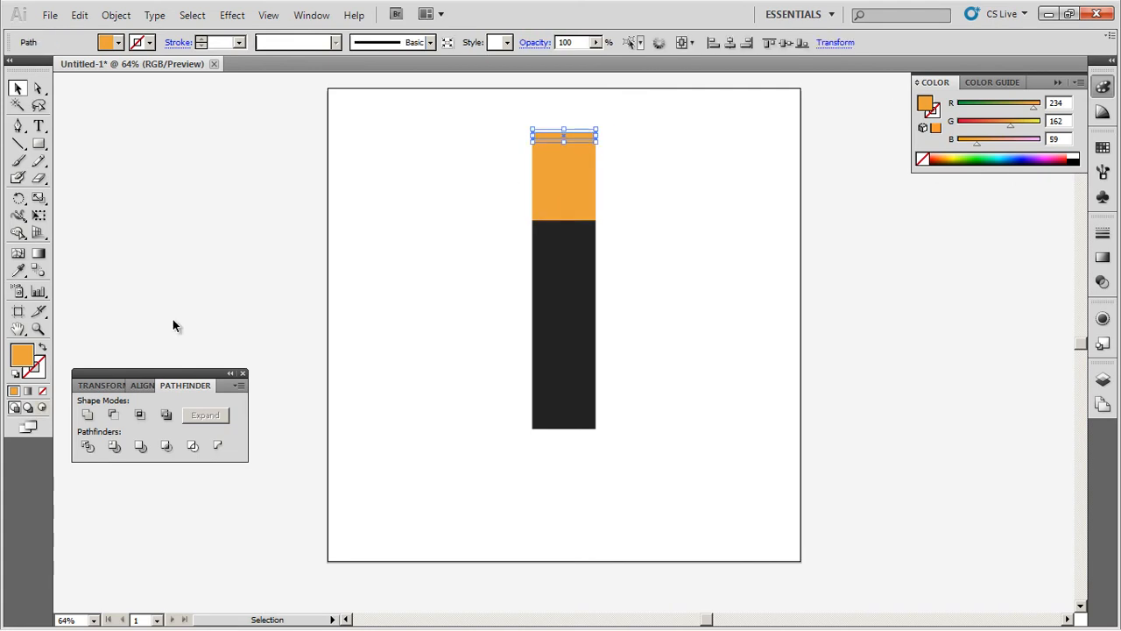
double_click(19, 355)
drag(355, 250, 354, 241)
click(712, 223)
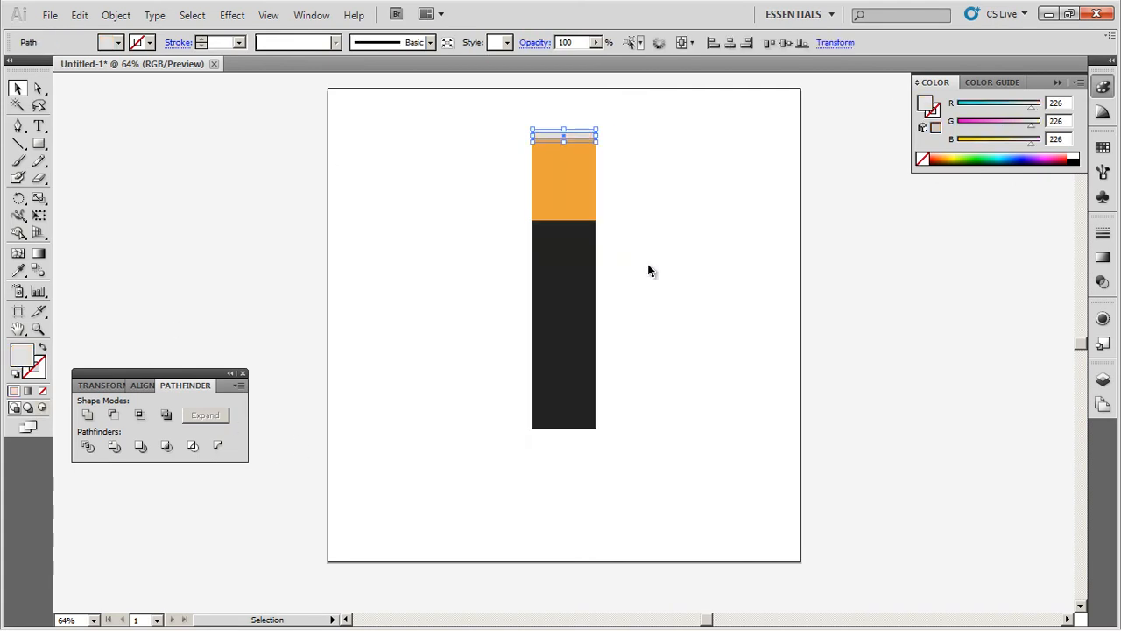
click(648, 270)
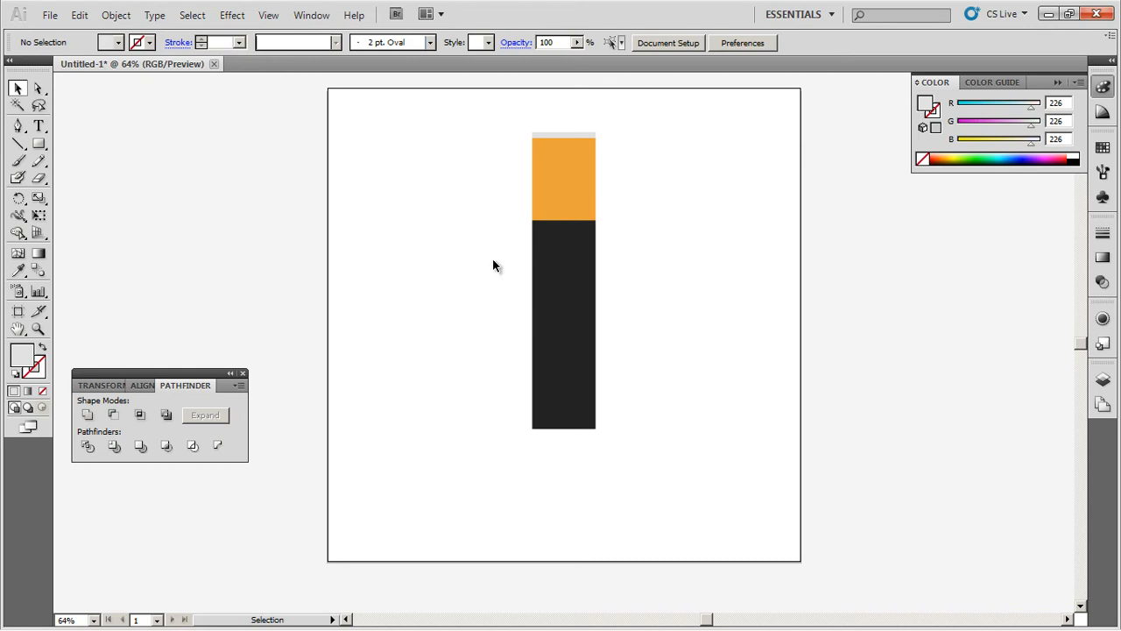
Step: Draw a rectangle over the body's left half and turn Smart Guides off
click(39, 144)
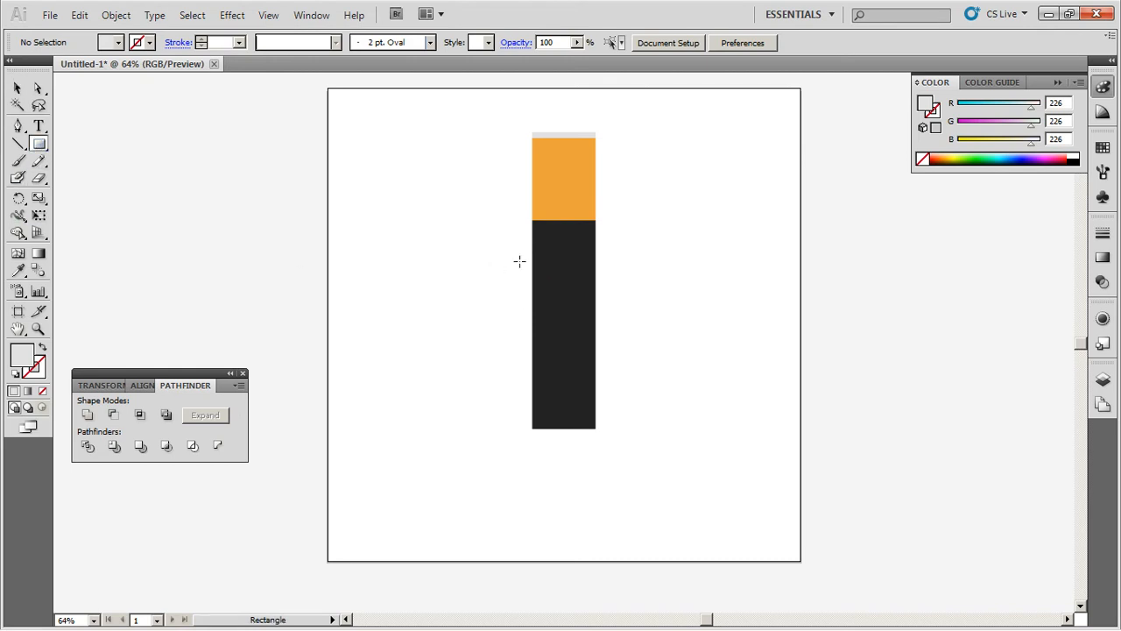
drag(492, 202, 563, 449)
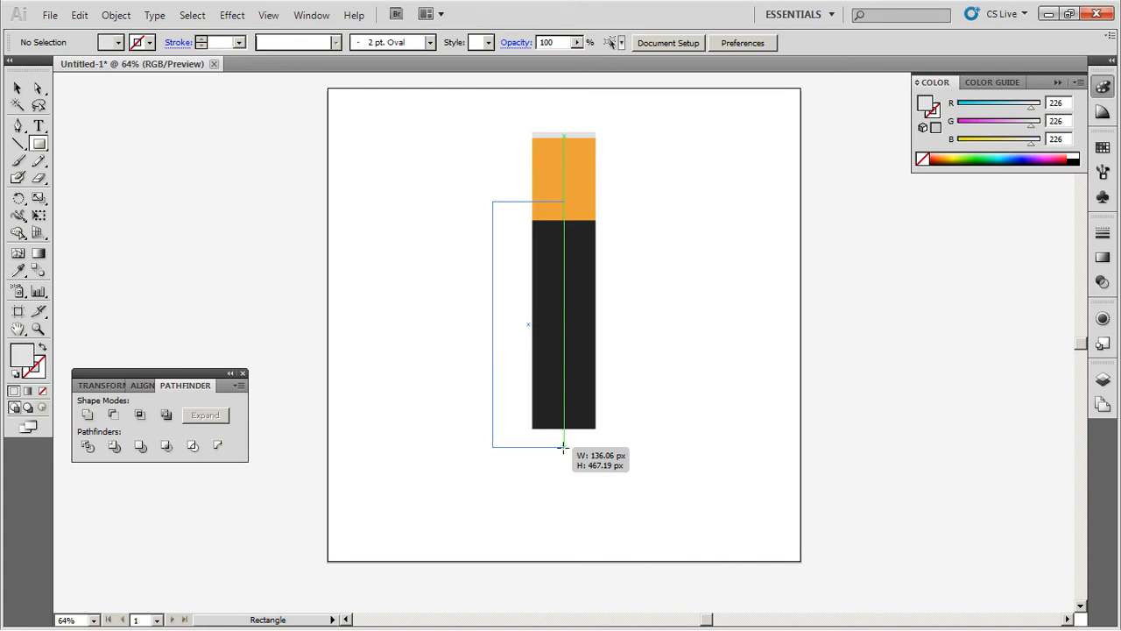
drag(564, 449, 563, 448)
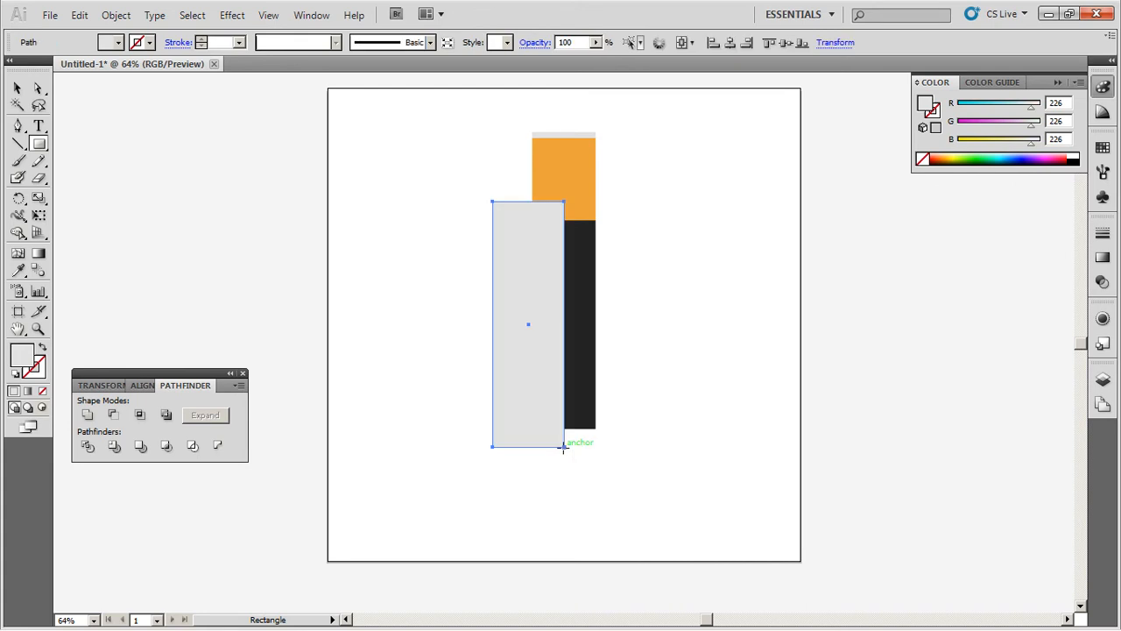
click(269, 15)
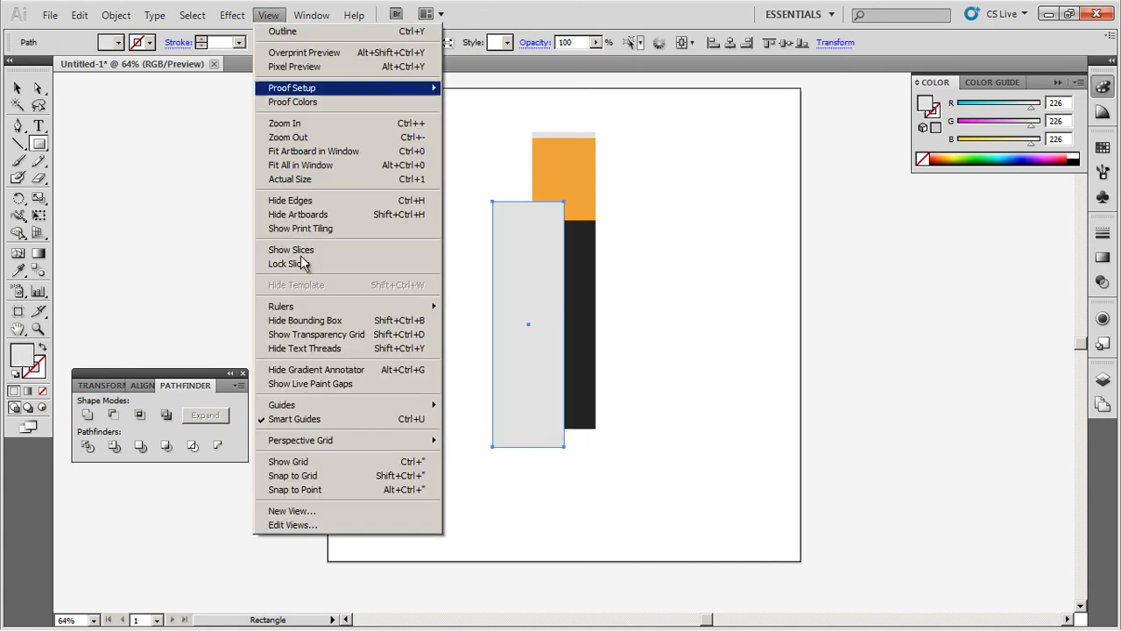
click(304, 421)
Step: Subtract the rectangle from the dark grey body with Pathfinder Minus Front
key(v)
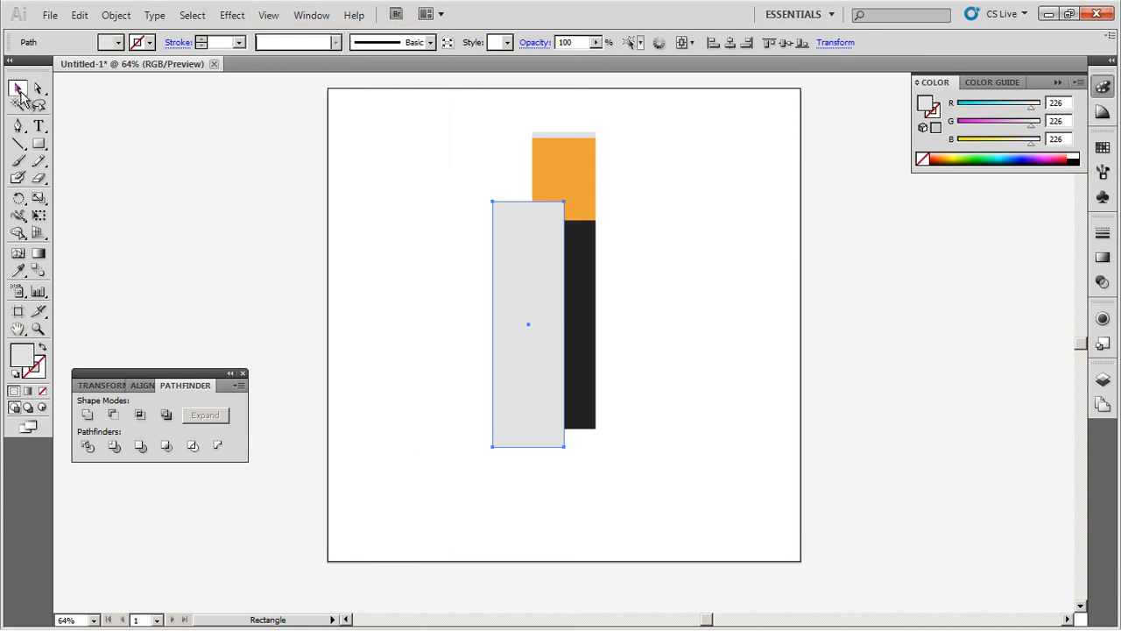
drag(495, 302, 625, 307)
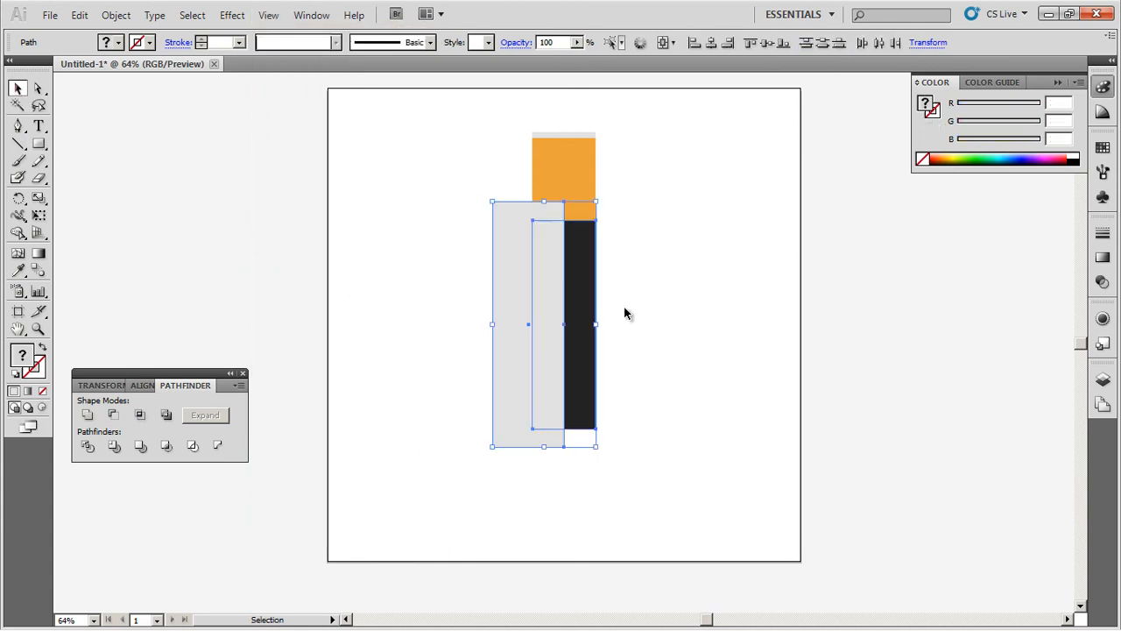
click(112, 416)
click(439, 359)
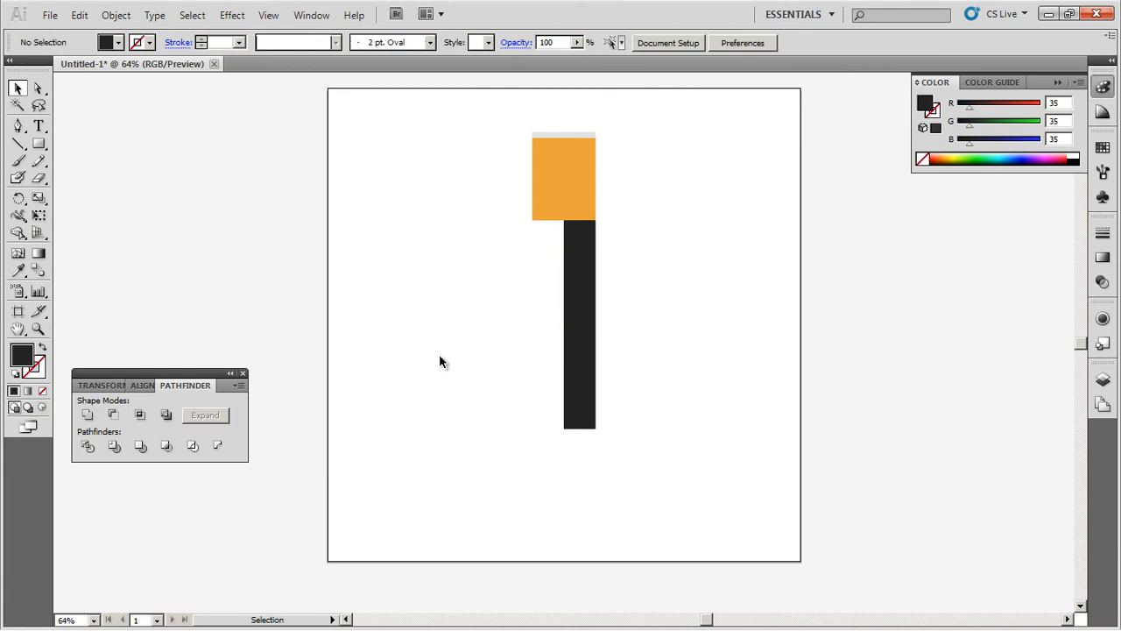
Step: Cut away the orange cap's left half with a rectangle and Minus Front
click(42, 149)
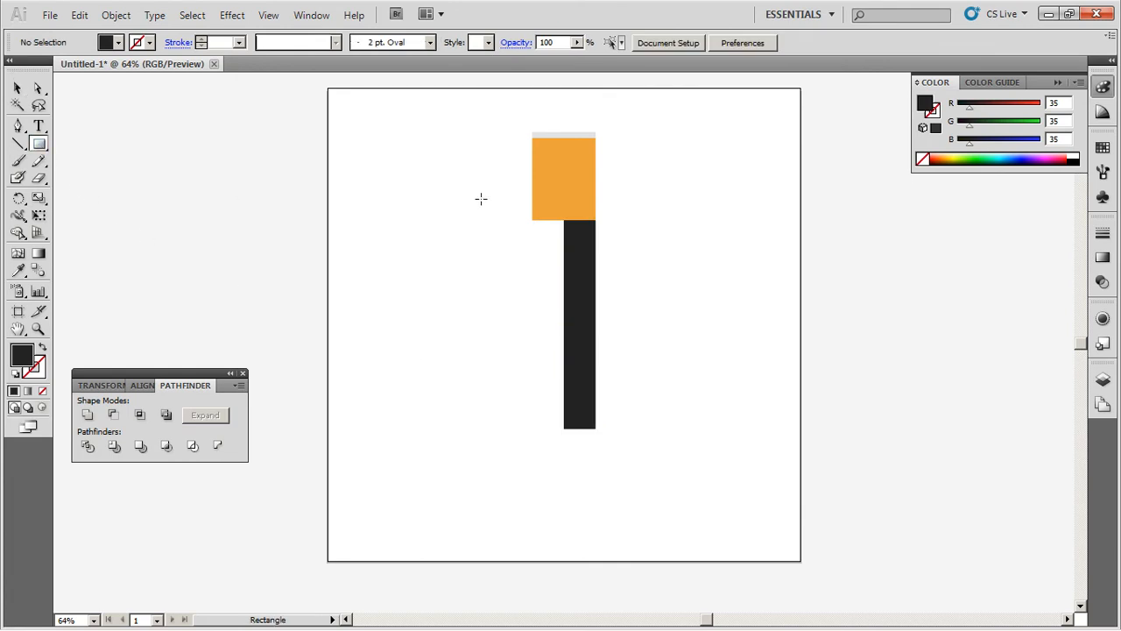
drag(490, 129, 565, 240)
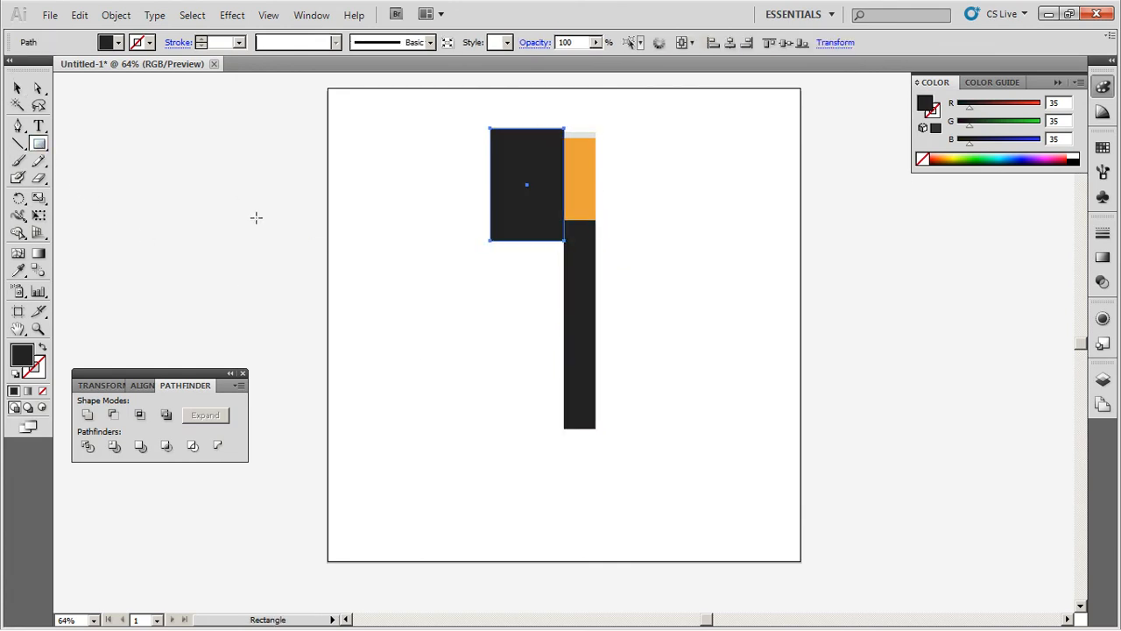
key(v)
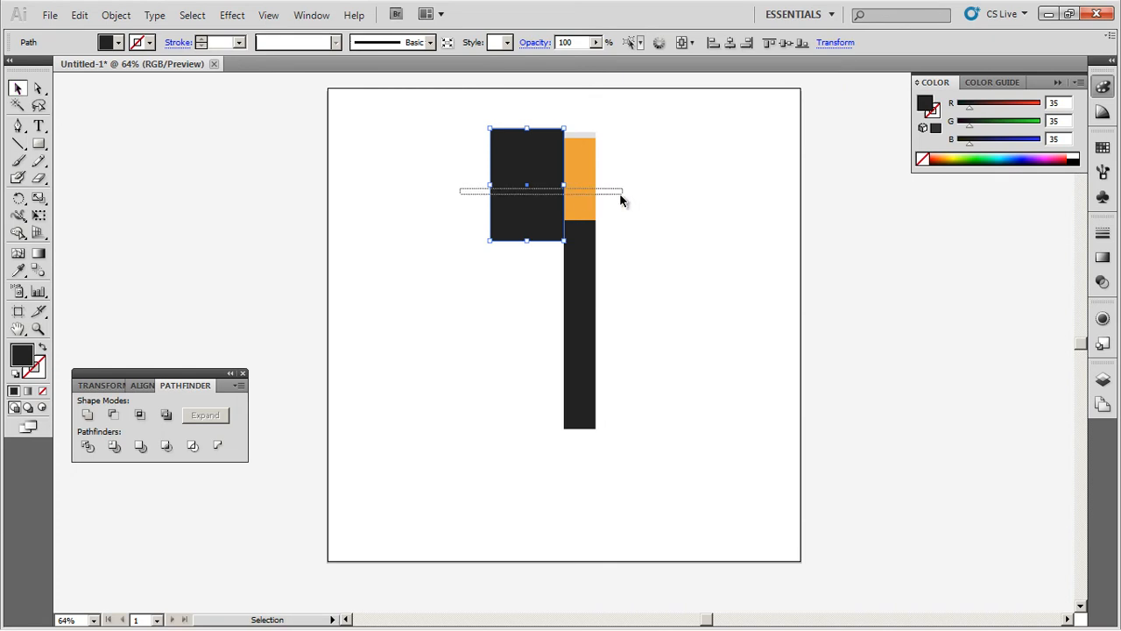
shift+click(585, 203)
click(116, 417)
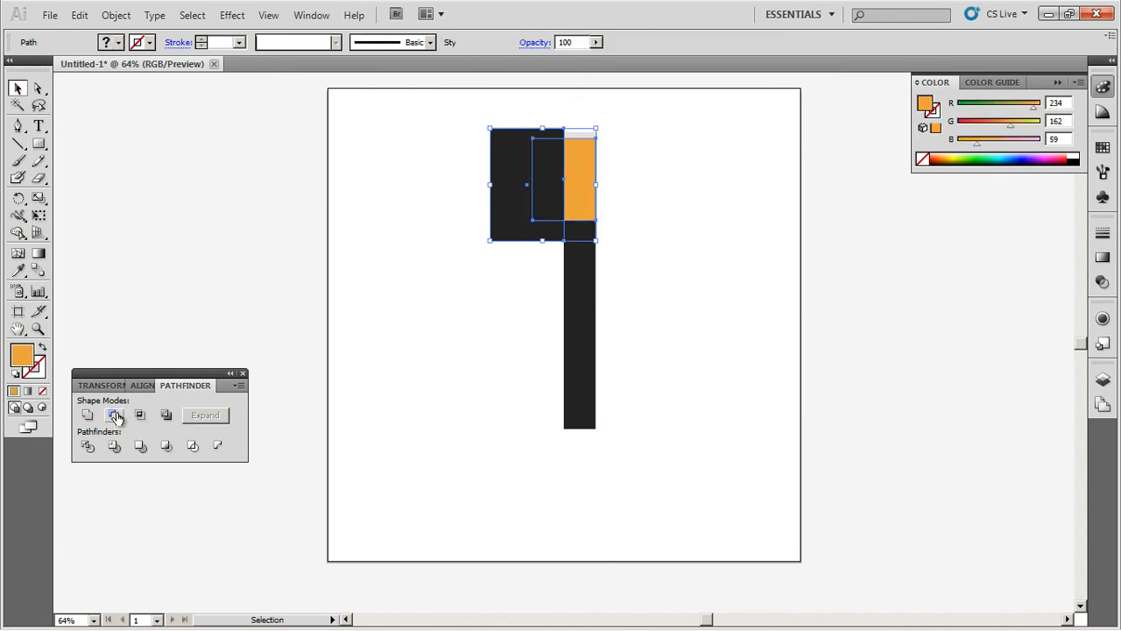
click(483, 188)
Step: Cut the grey top strip's left part away with a square and Minus Front
click(38, 144)
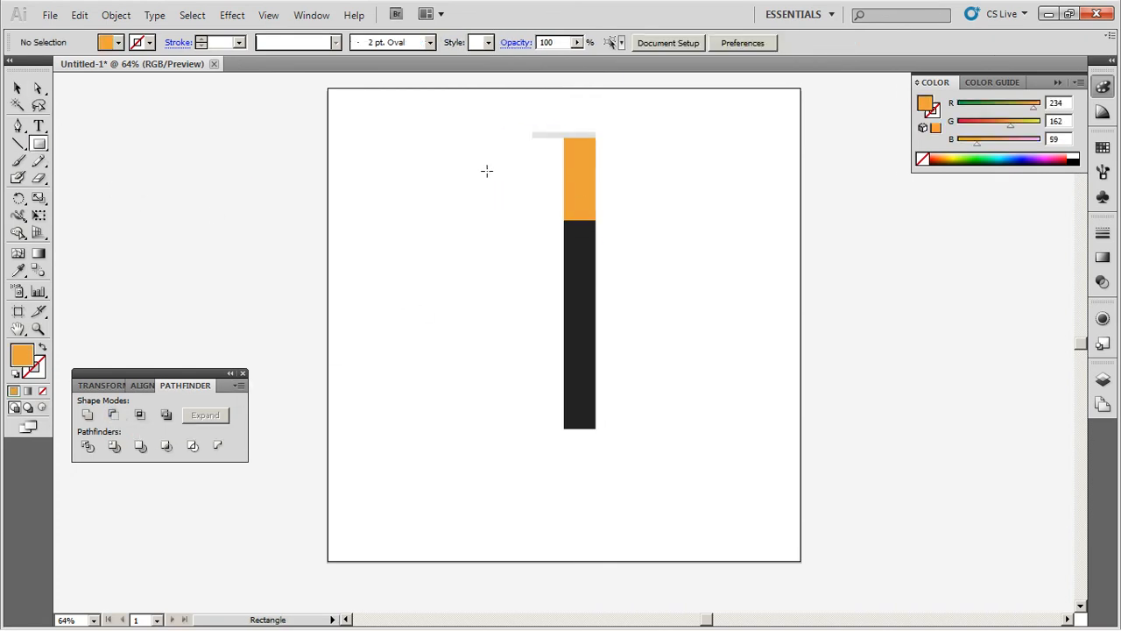
drag(506, 114, 565, 173)
click(18, 88)
drag(440, 104, 606, 132)
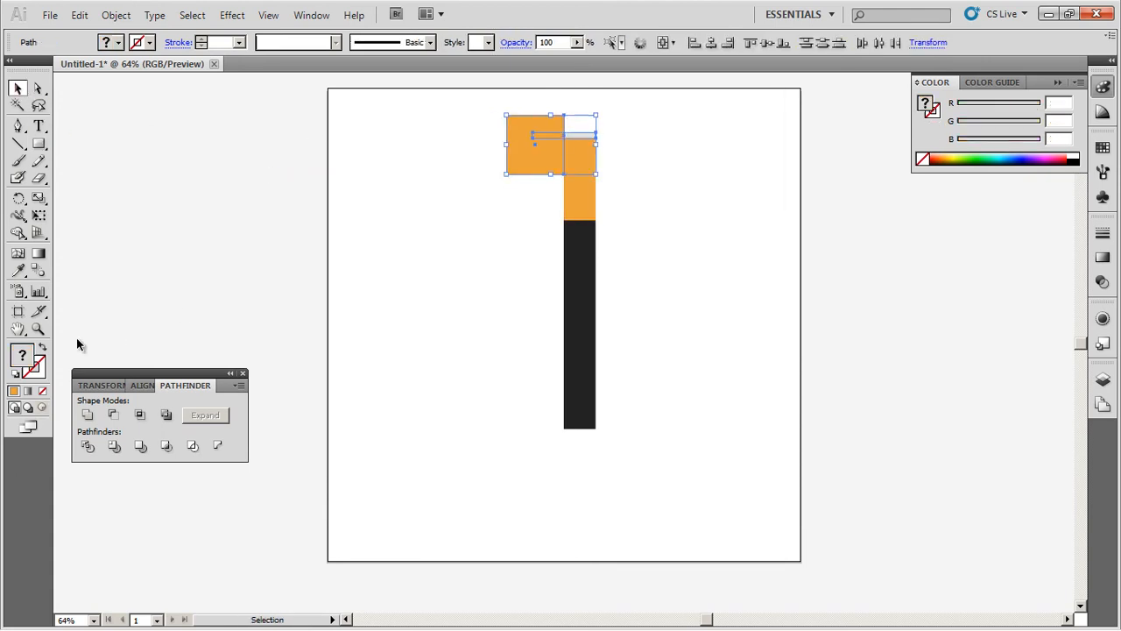
click(115, 415)
click(410, 287)
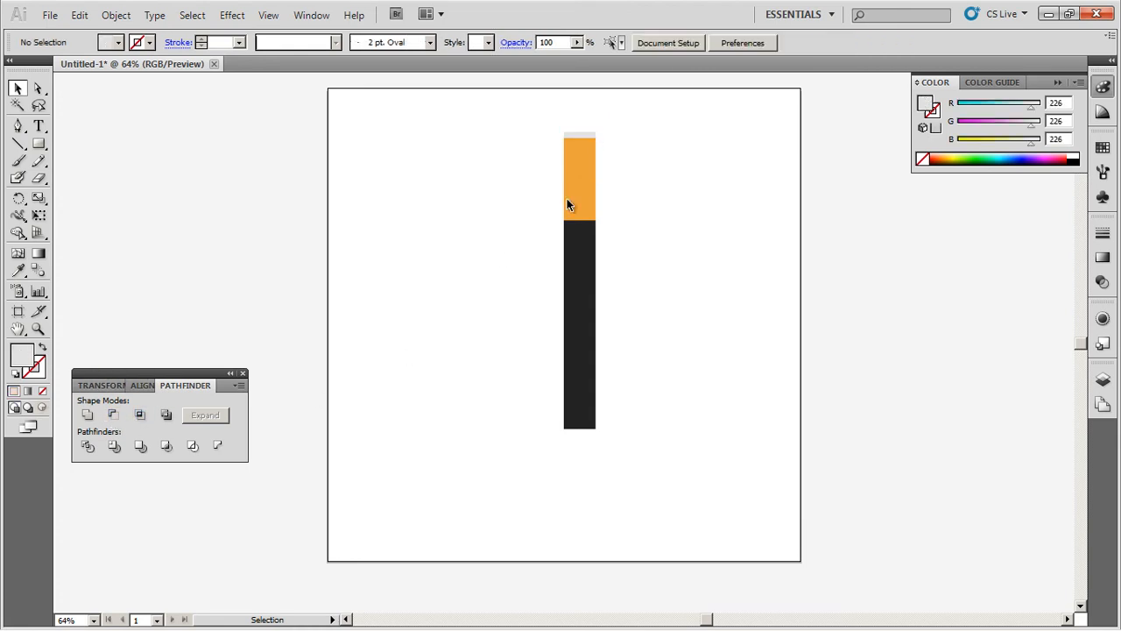
Step: Resize the grey terminal strip to a small nub about 16 × 8.5 px
click(584, 137)
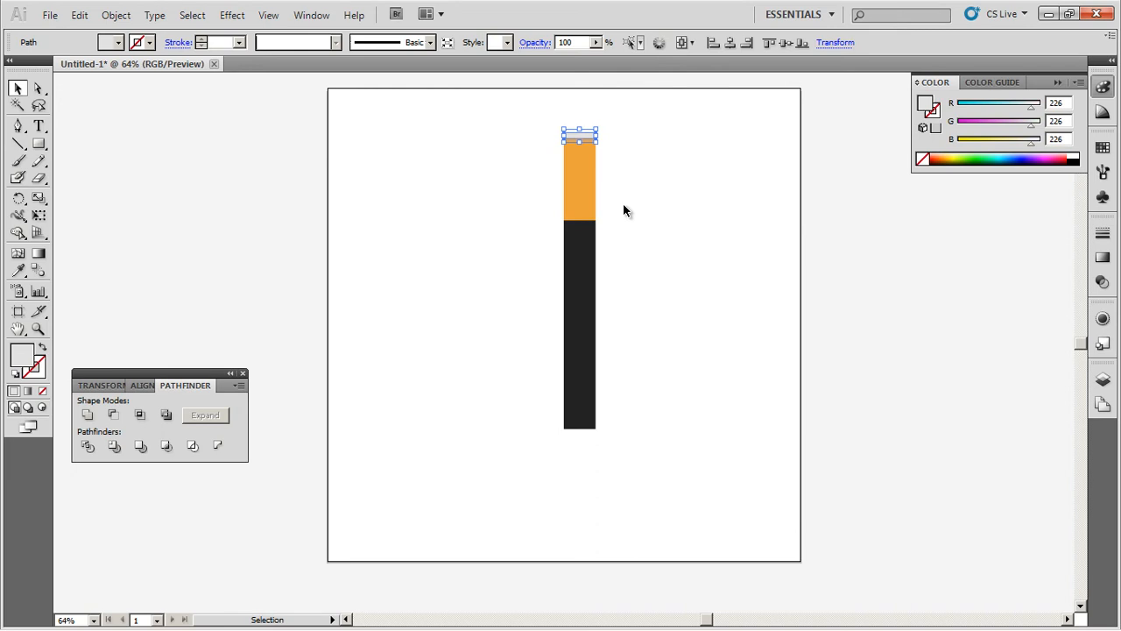
key(z)
drag(536, 112, 631, 163)
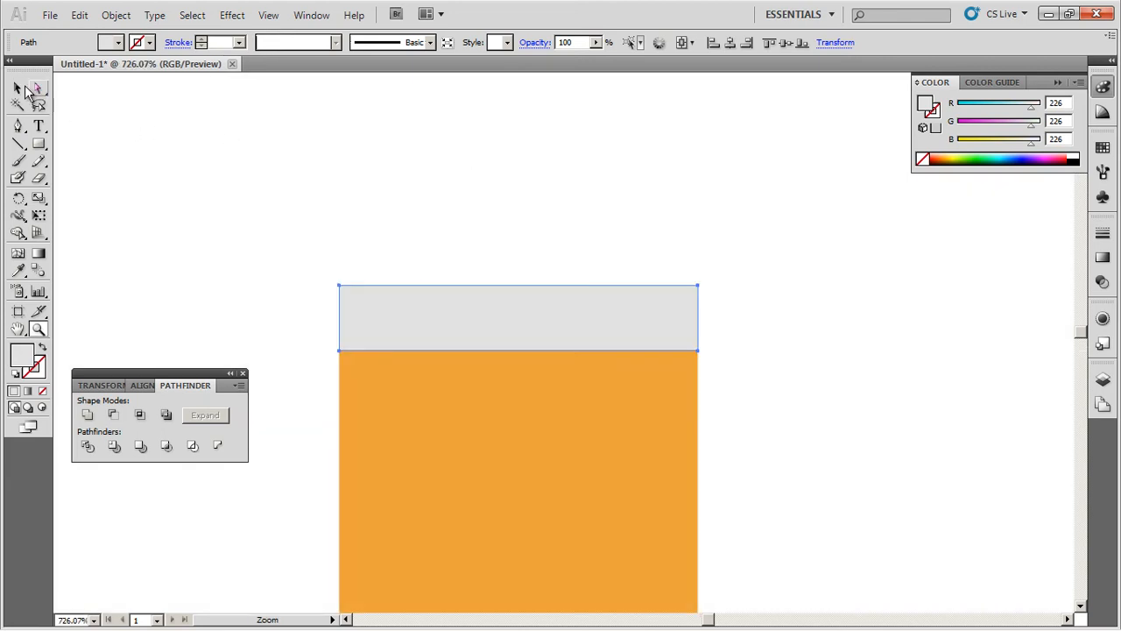
click(17, 88)
drag(699, 317, 436, 336)
drag(389, 287, 389, 301)
click(507, 298)
key(ctrl+0)
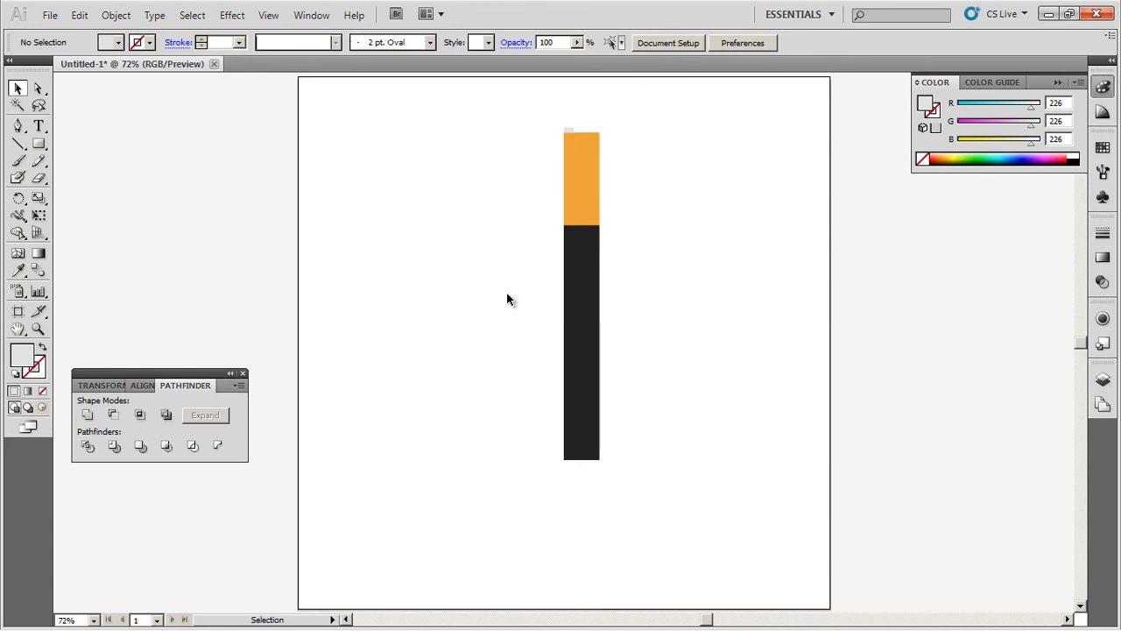
Step: Place Duracell-Procell-logo 1.png from the Desktop via File > Place
click(46, 15)
click(102, 256)
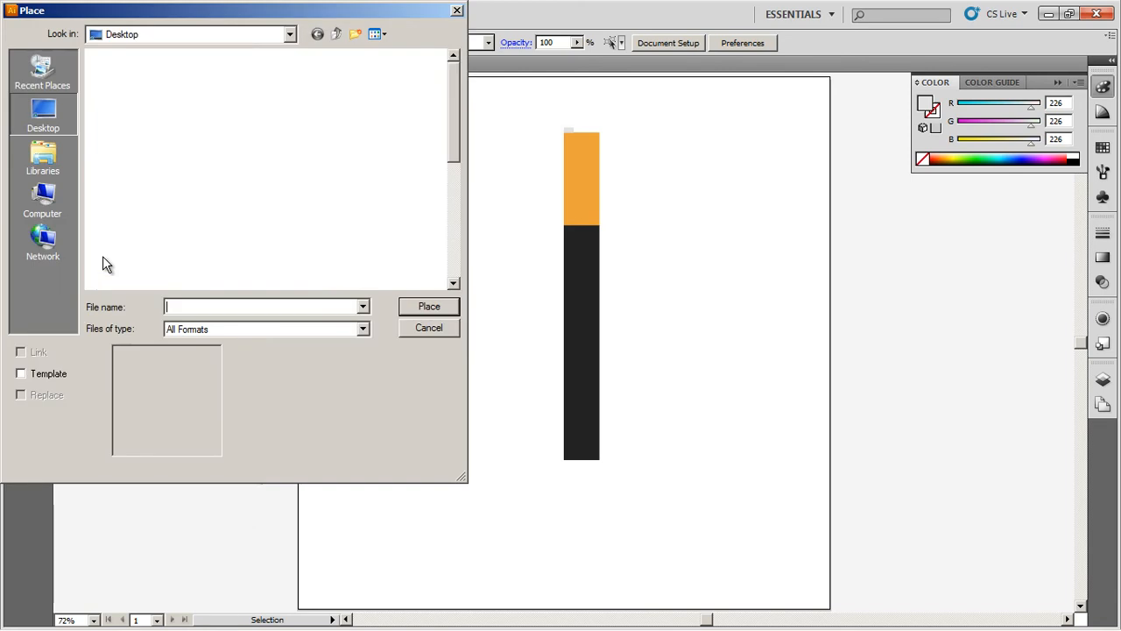
drag(456, 145, 444, 213)
click(201, 215)
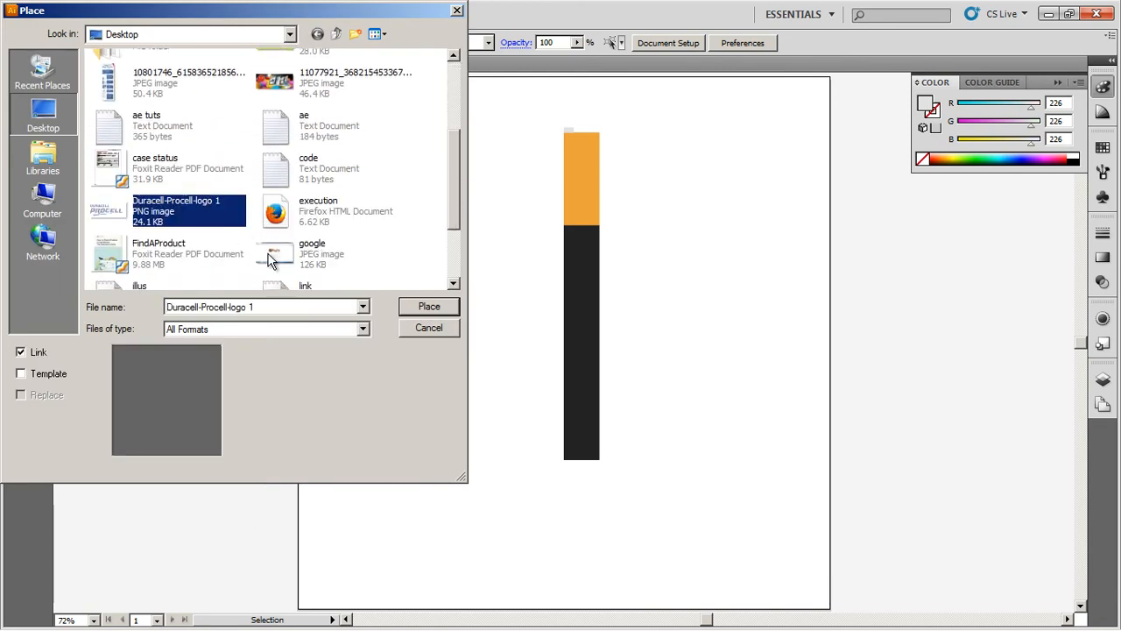
click(430, 309)
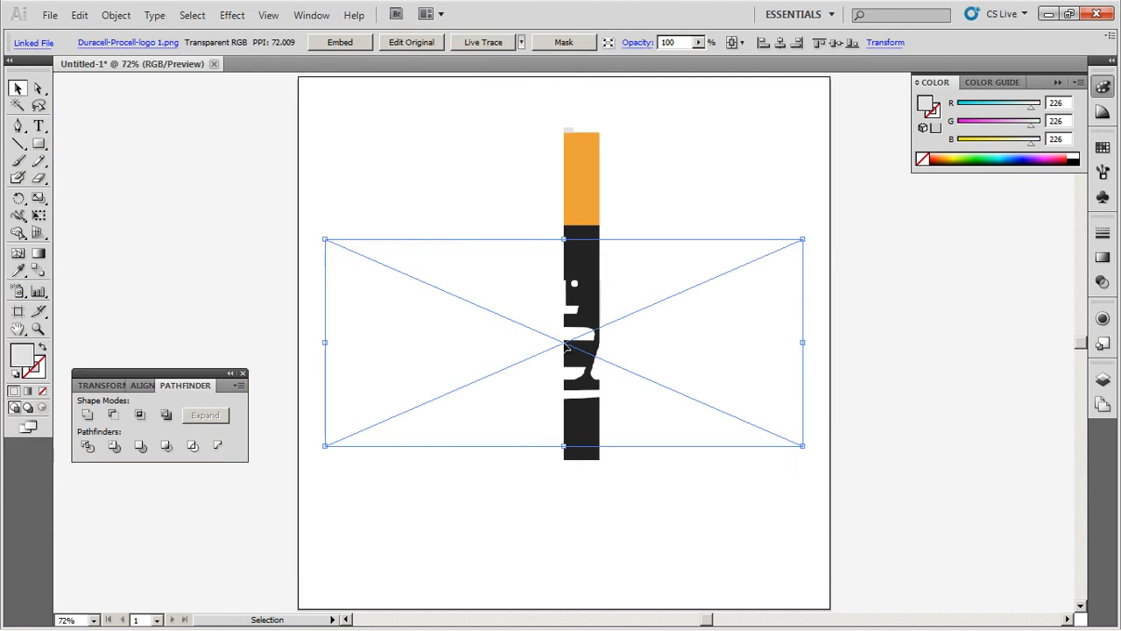
Step: Move the logo aside and try making a Graphic symbol 'my map', dismissing the linked-image error
drag(566, 345, 301, 278)
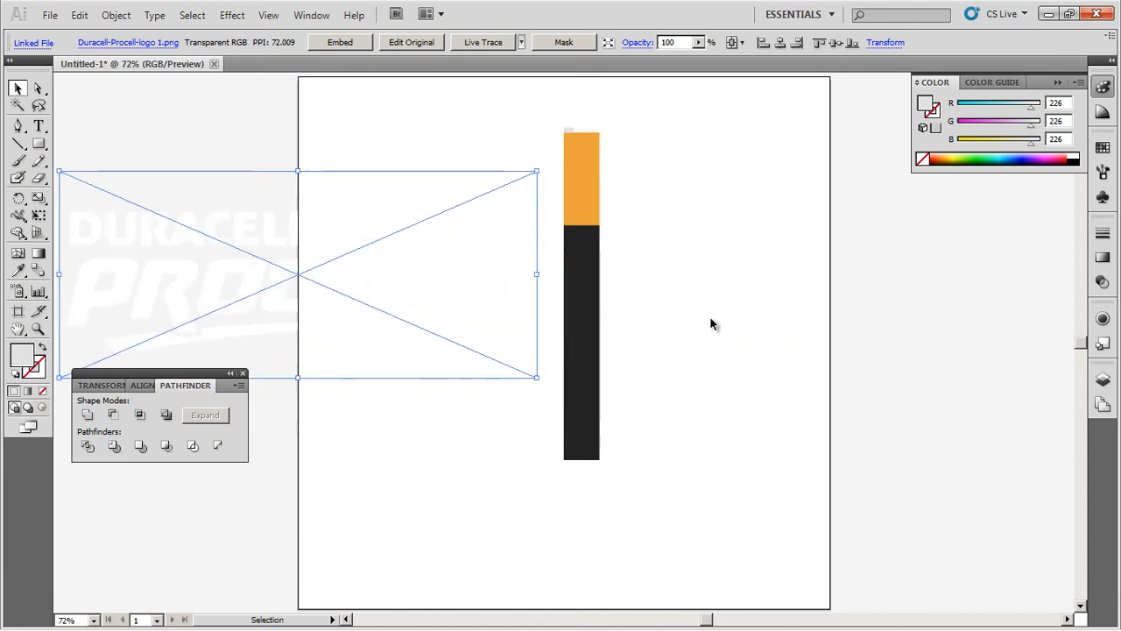
click(1102, 196)
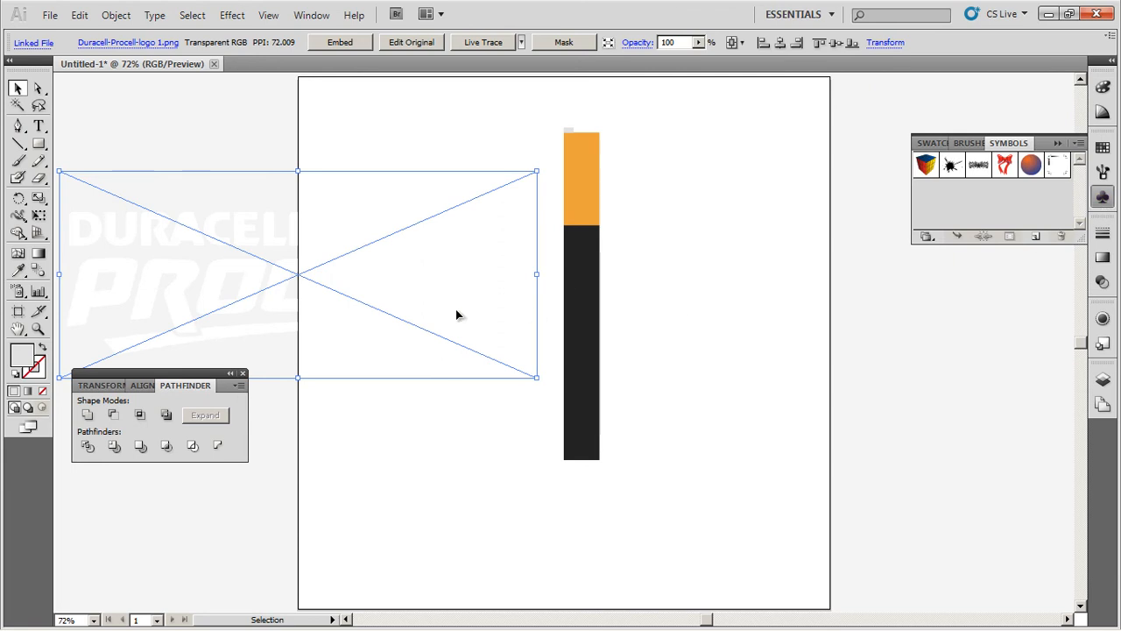
drag(301, 278, 1037, 245)
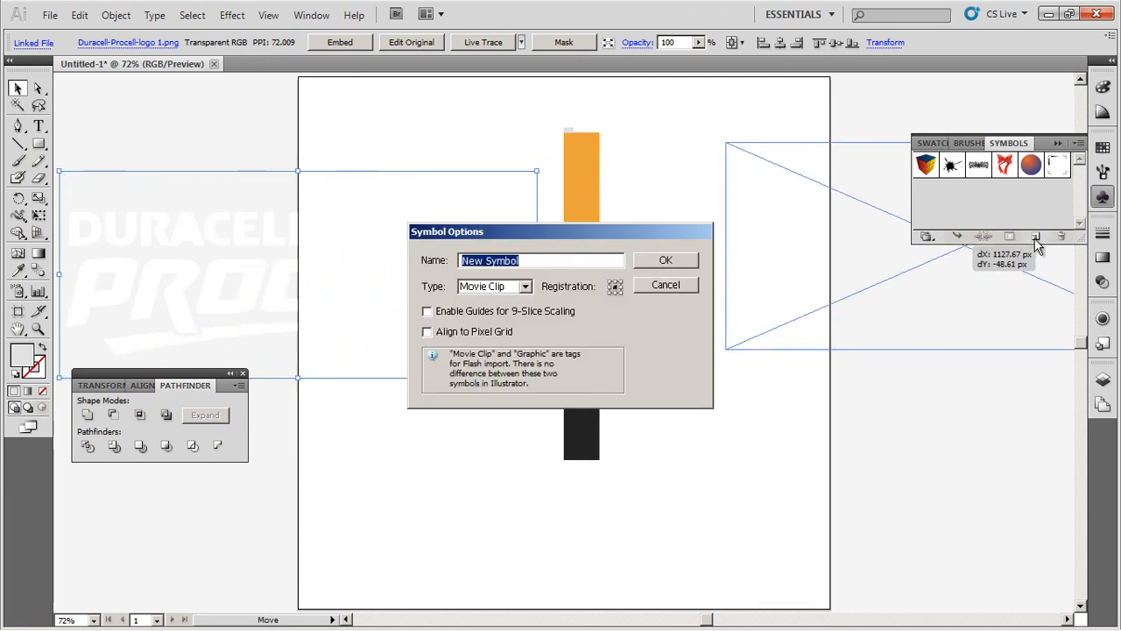
click(483, 287)
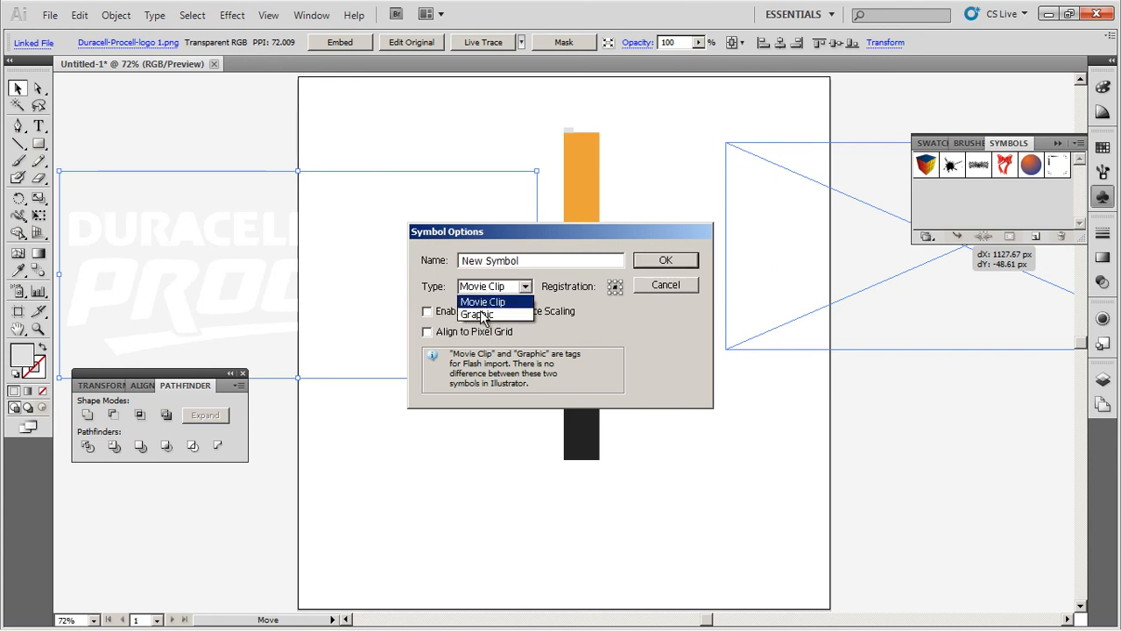
click(482, 314)
click(564, 260)
key(BackSpace)
text(my map)
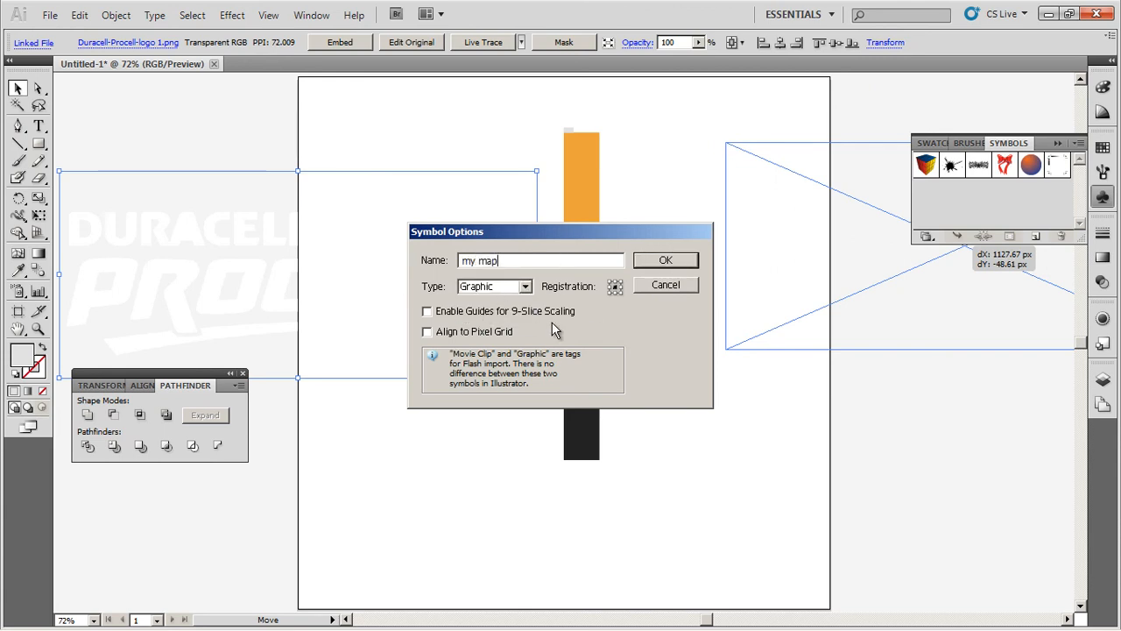
click(678, 261)
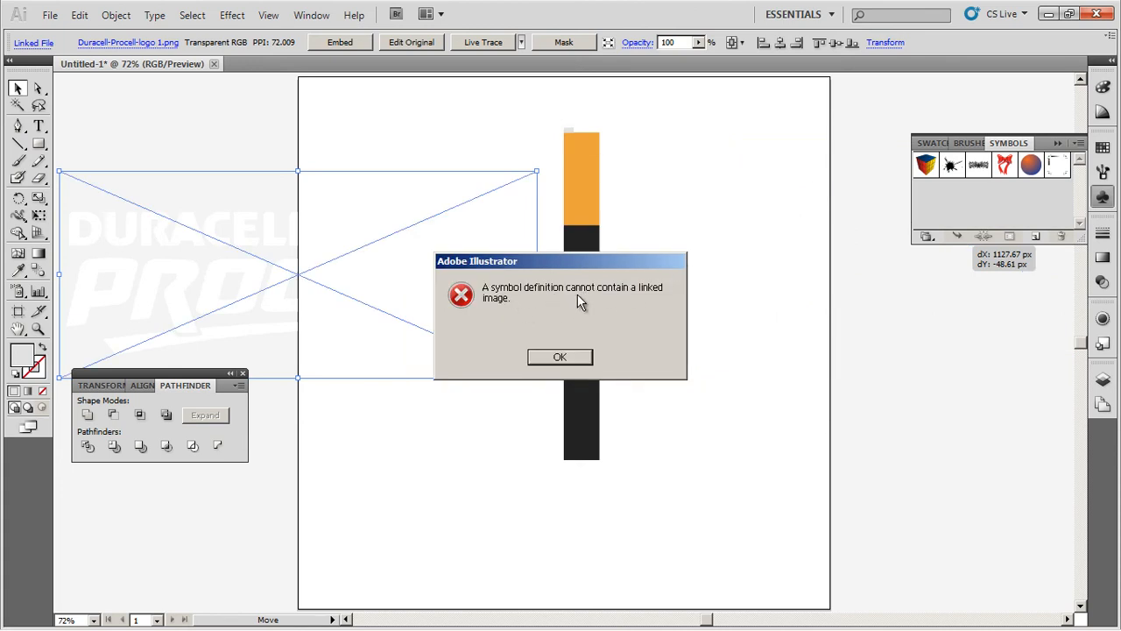
click(566, 357)
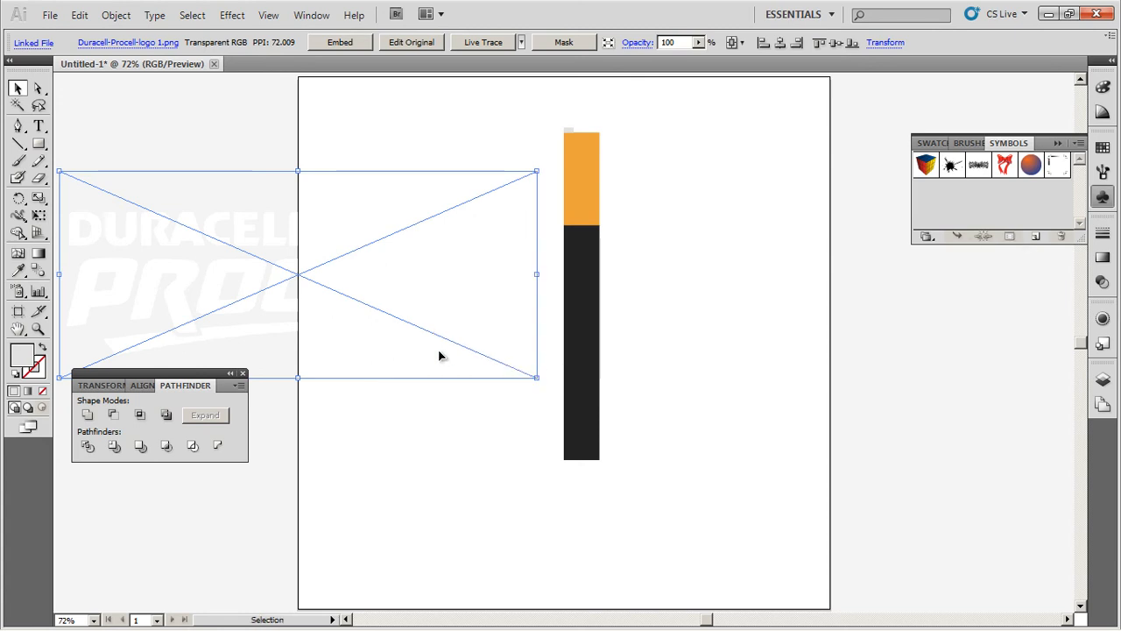
Step: Embed the logo, then drag it into Symbols as Graphic symbol 'my map'
click(354, 45)
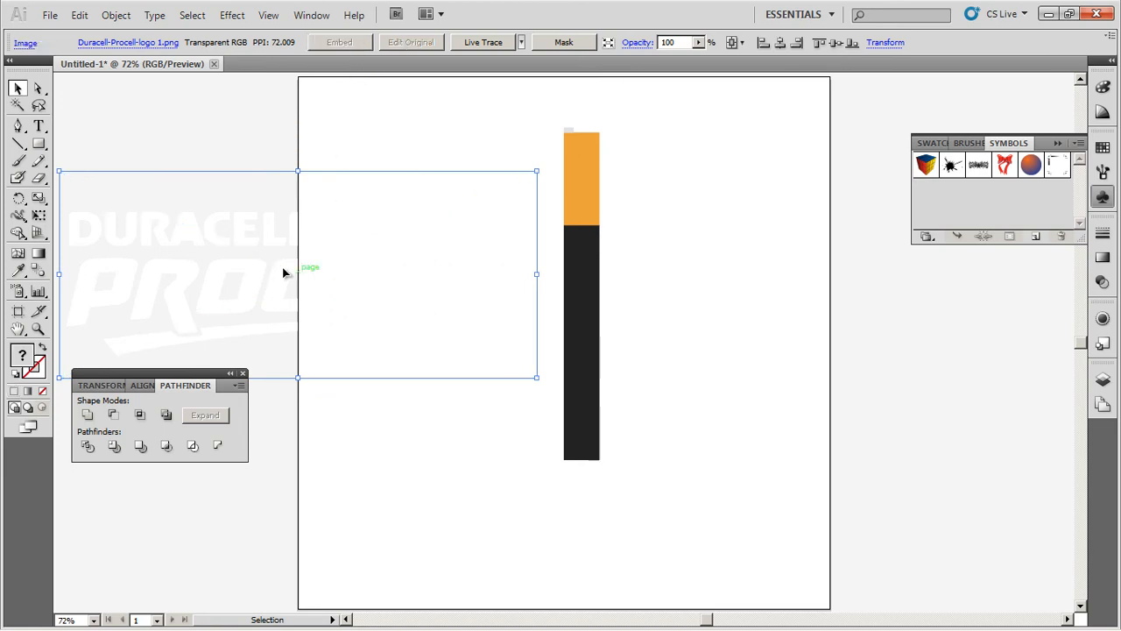
drag(278, 273, 1033, 243)
text(my map)
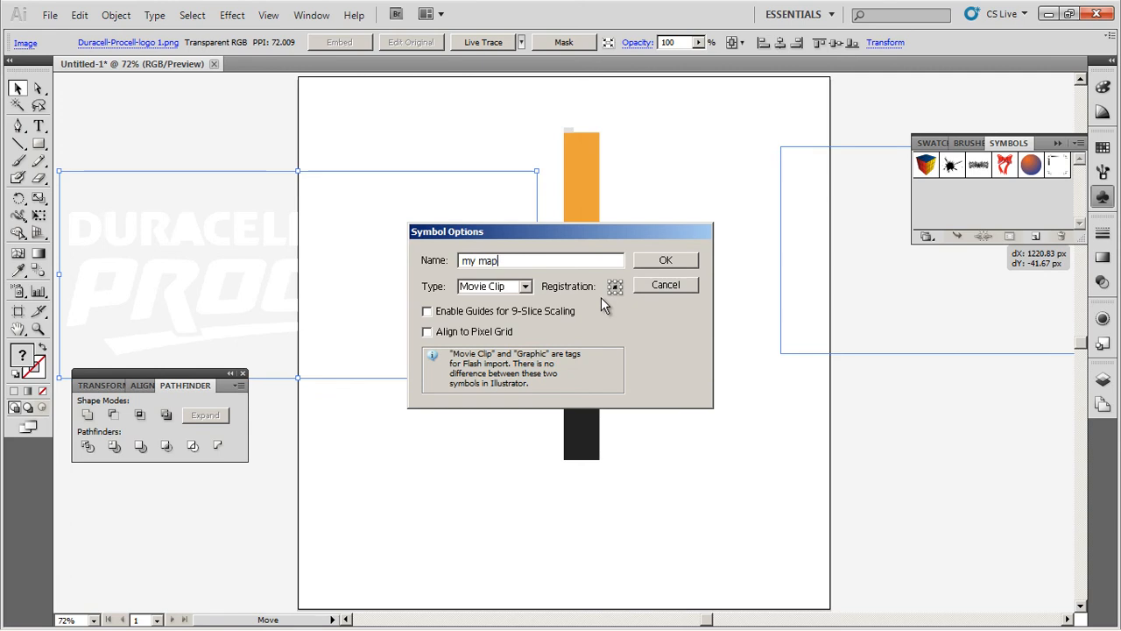
key(Tab)
click(507, 287)
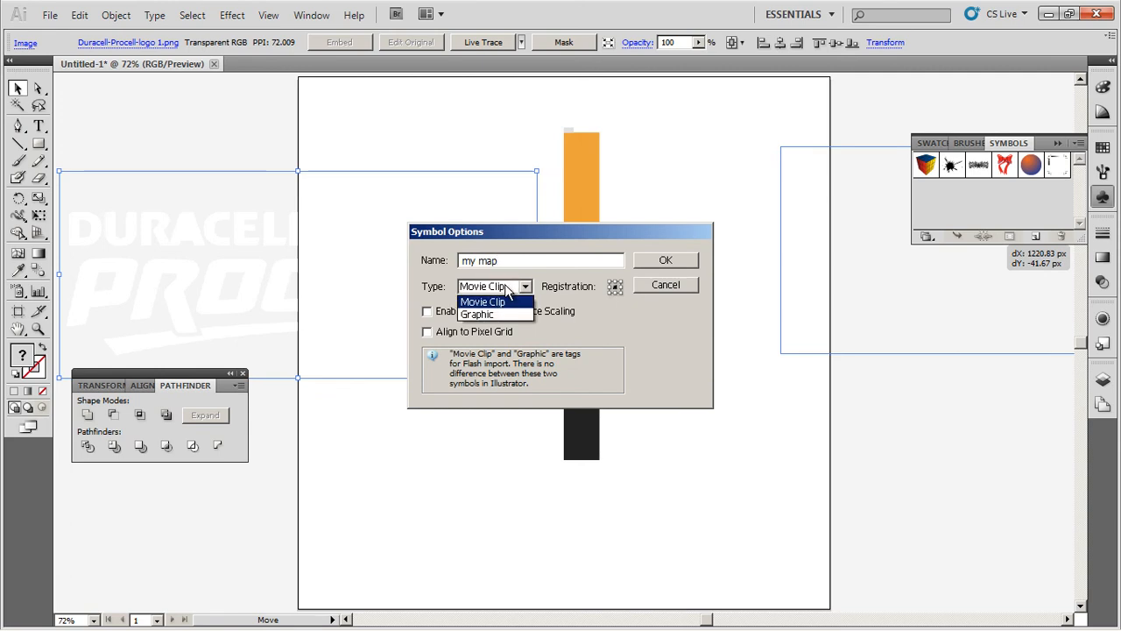
click(502, 316)
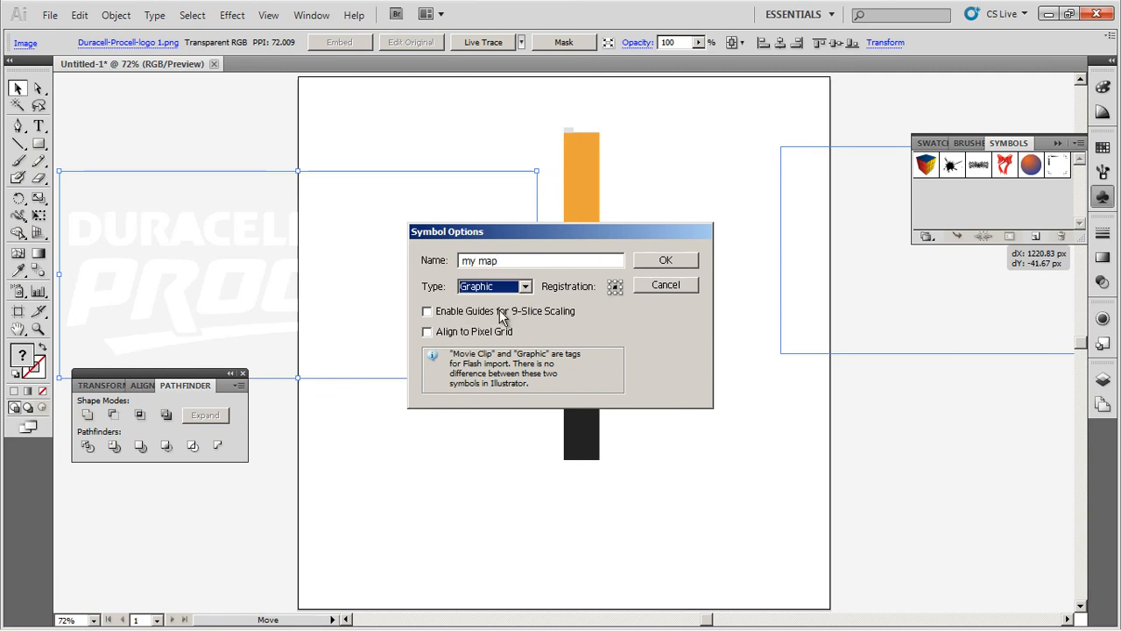
click(692, 261)
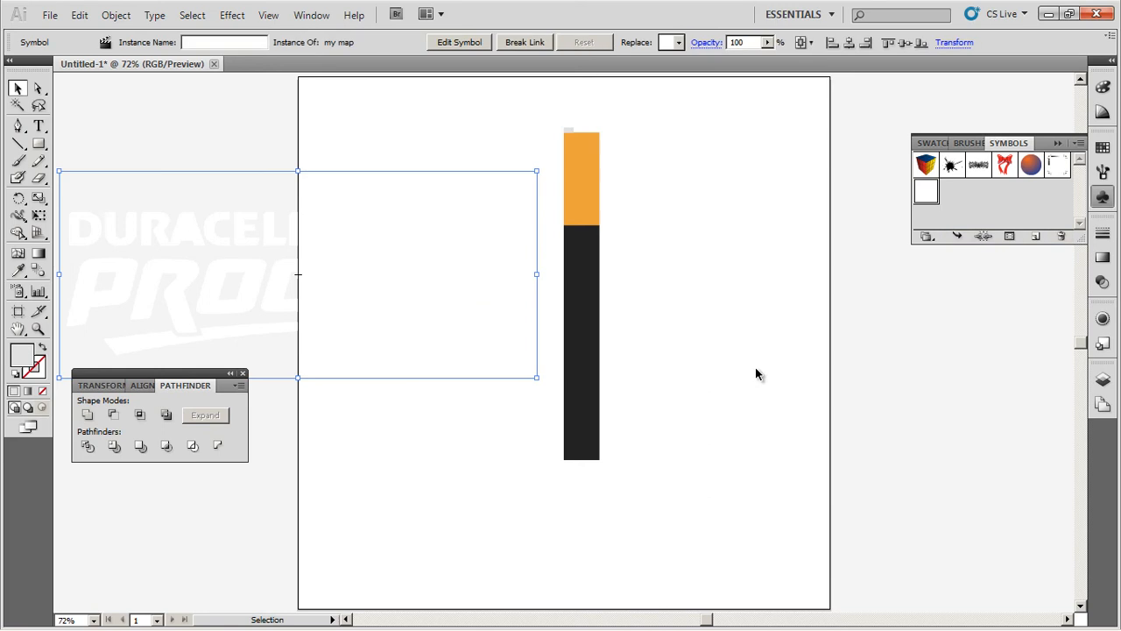
Step: Push the logo symbol off the artboard and select the orange and black bar shapes
drag(272, 289, 165, 288)
drag(276, 268, 145, 268)
click(531, 134)
drag(611, 207, 658, 323)
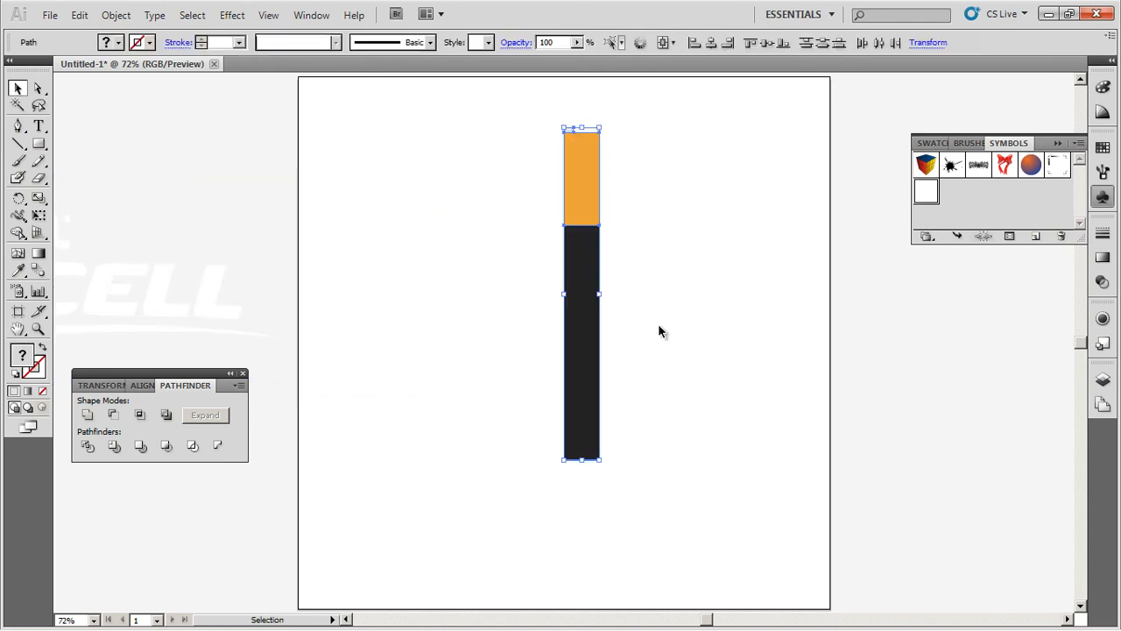
key(ctrl+g)
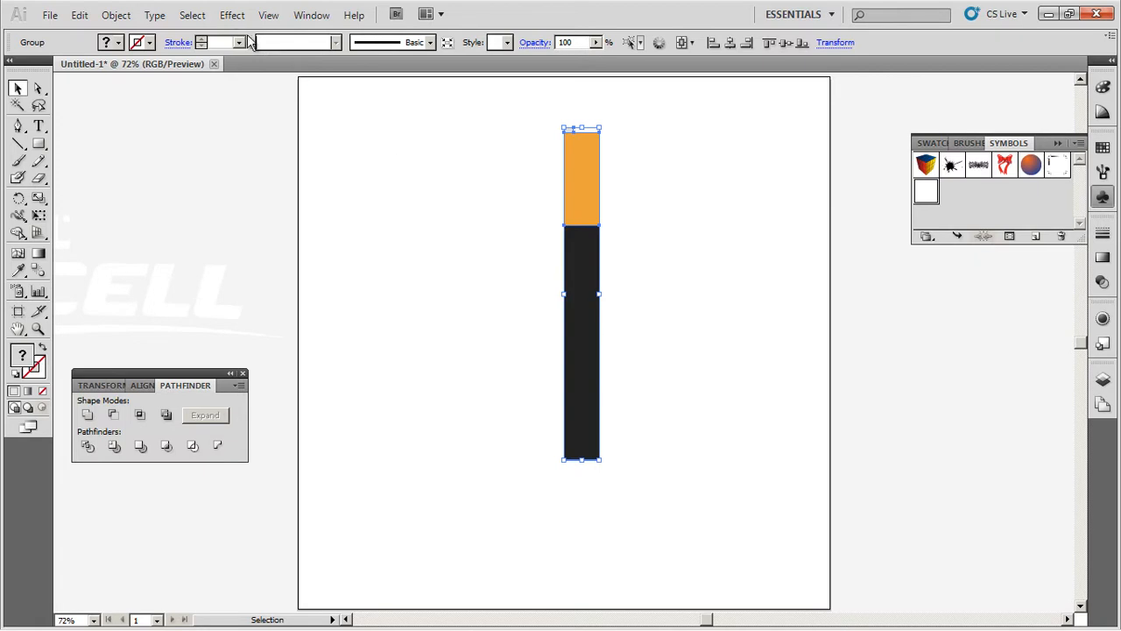
Step: Apply Effect > 3D > Revolve to the bar and preview the revolved cylinder
click(232, 15)
mouse_move(331, 106)
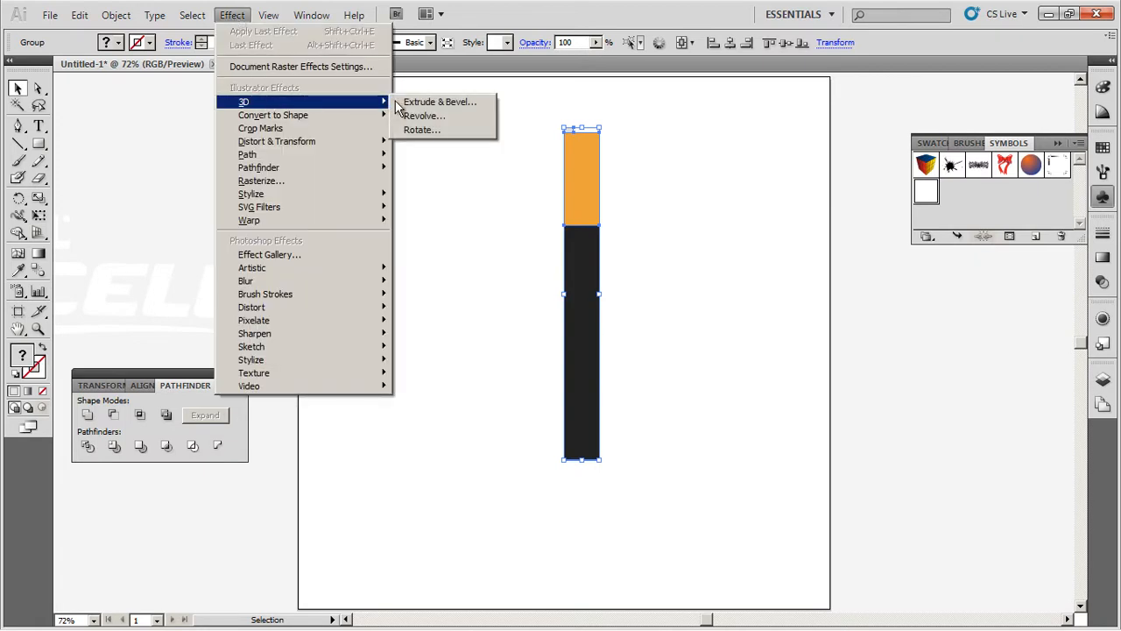
click(424, 115)
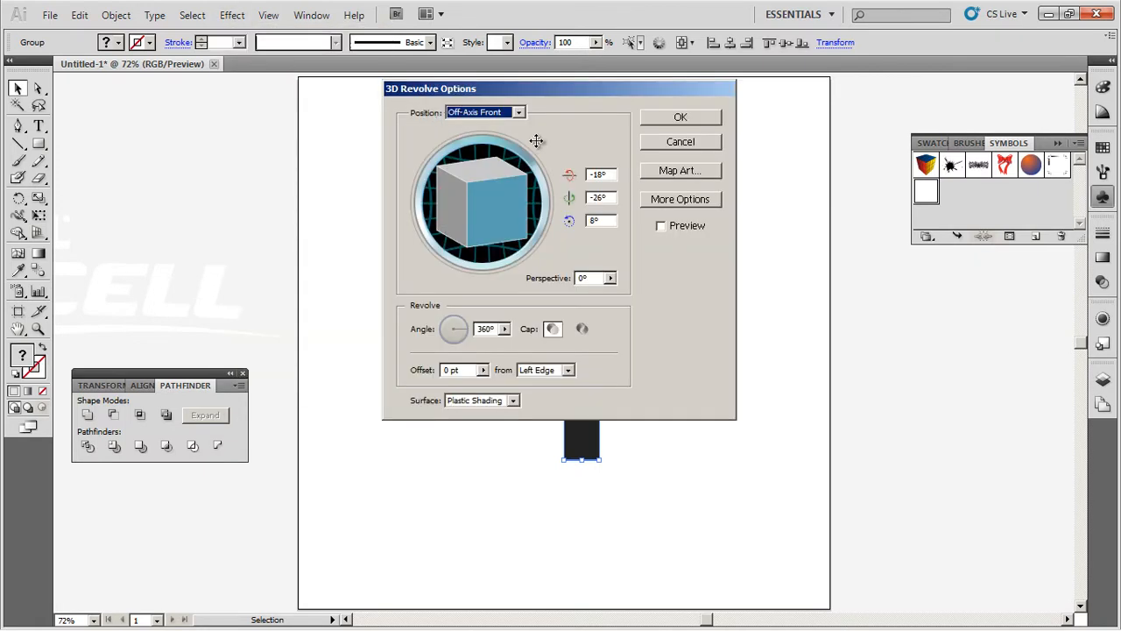
drag(534, 92, 834, 237)
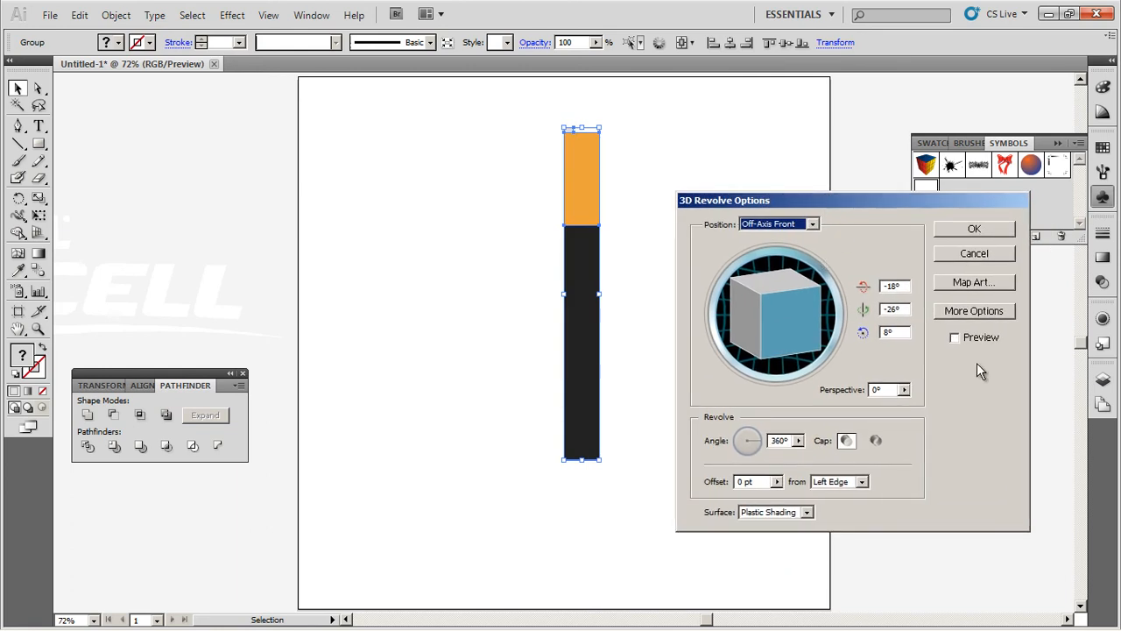
click(956, 339)
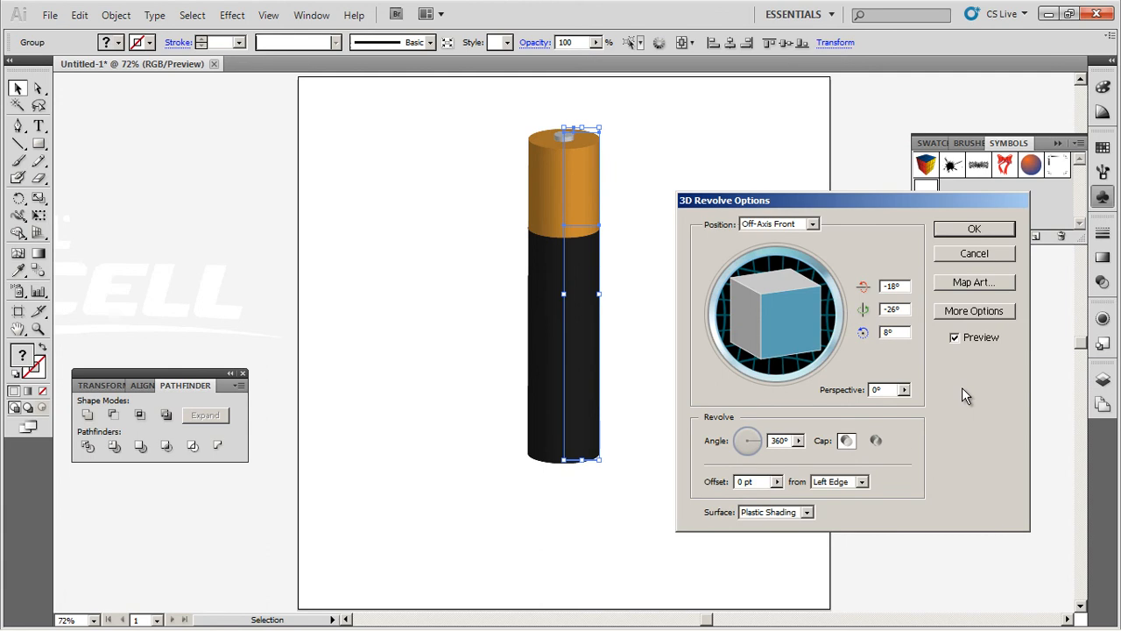
click(971, 281)
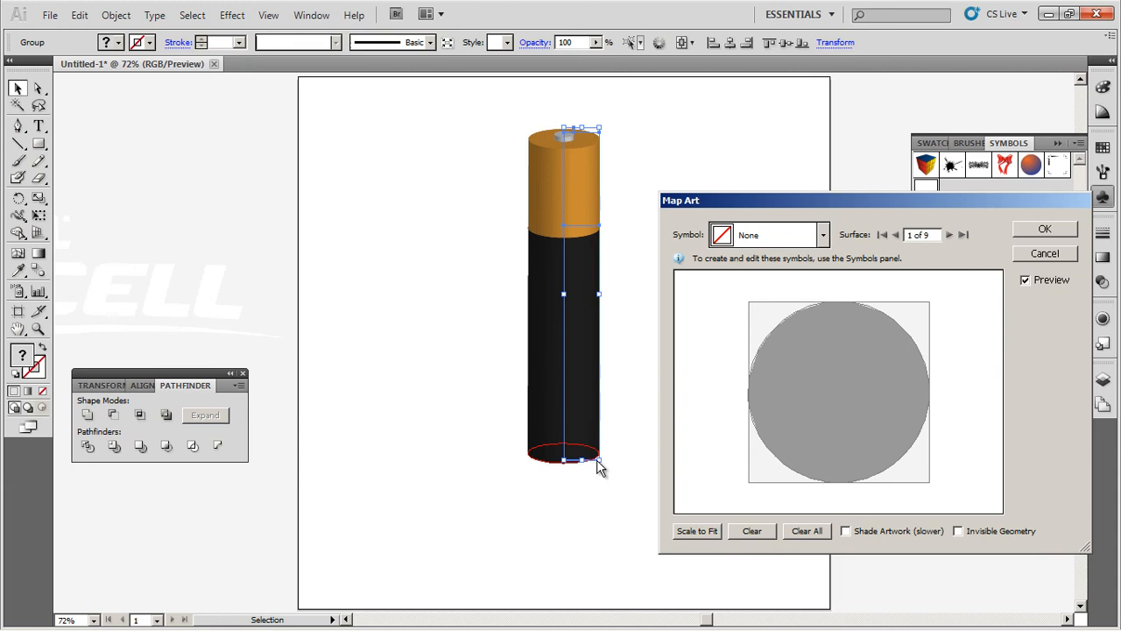
Step: In Map Art, map the 'my map' symbol onto surface 3, the battery body
click(949, 235)
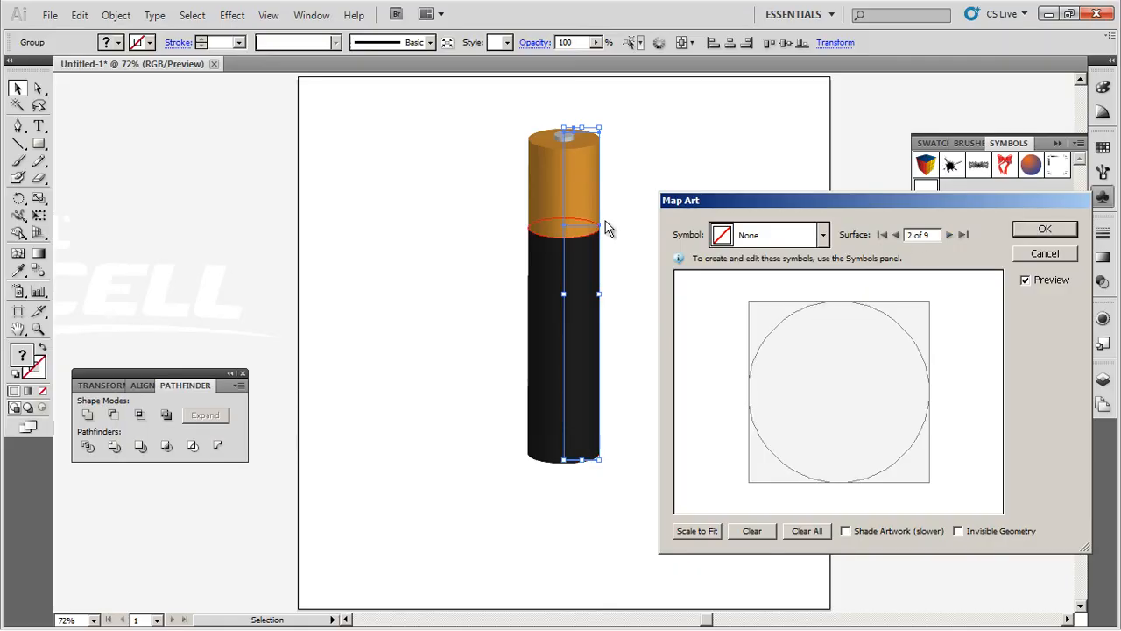
click(947, 236)
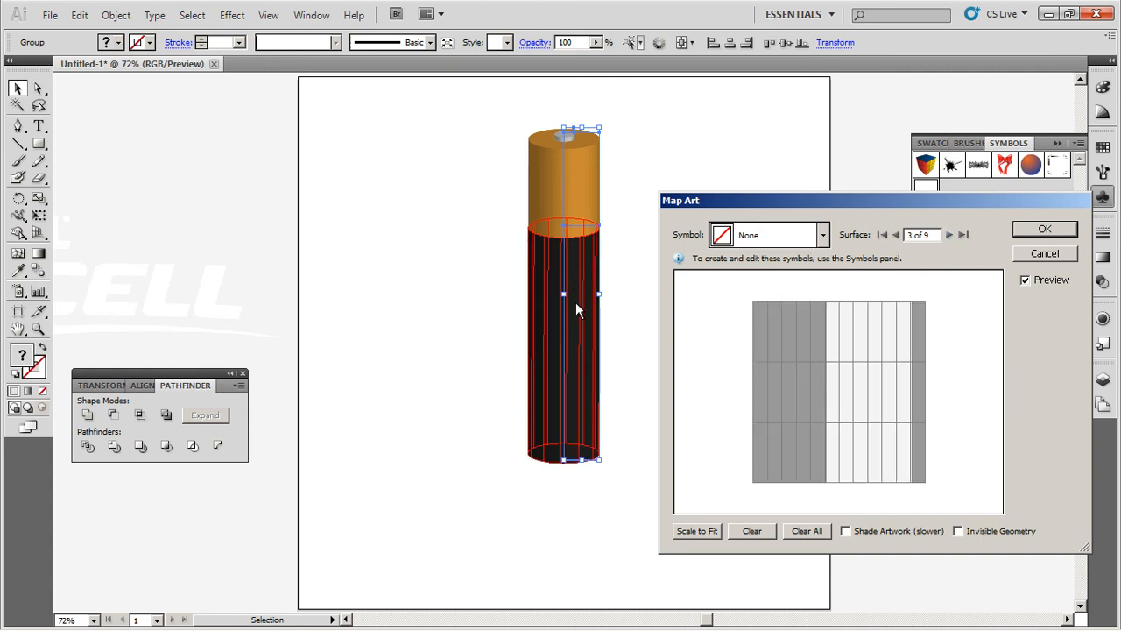
click(771, 235)
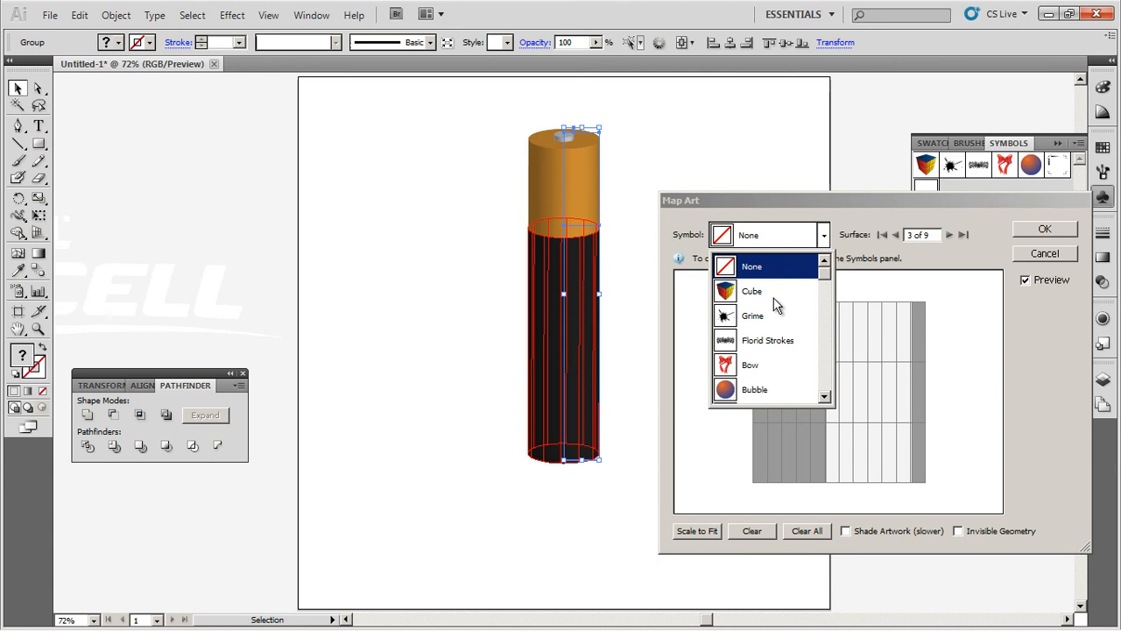
drag(827, 274, 829, 384)
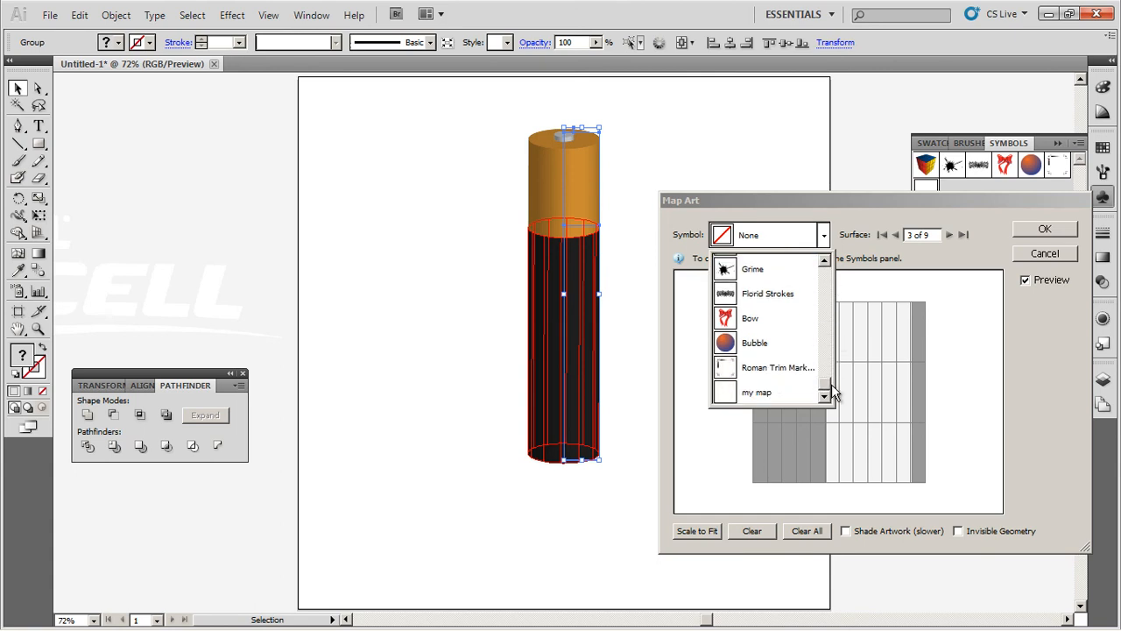
click(759, 393)
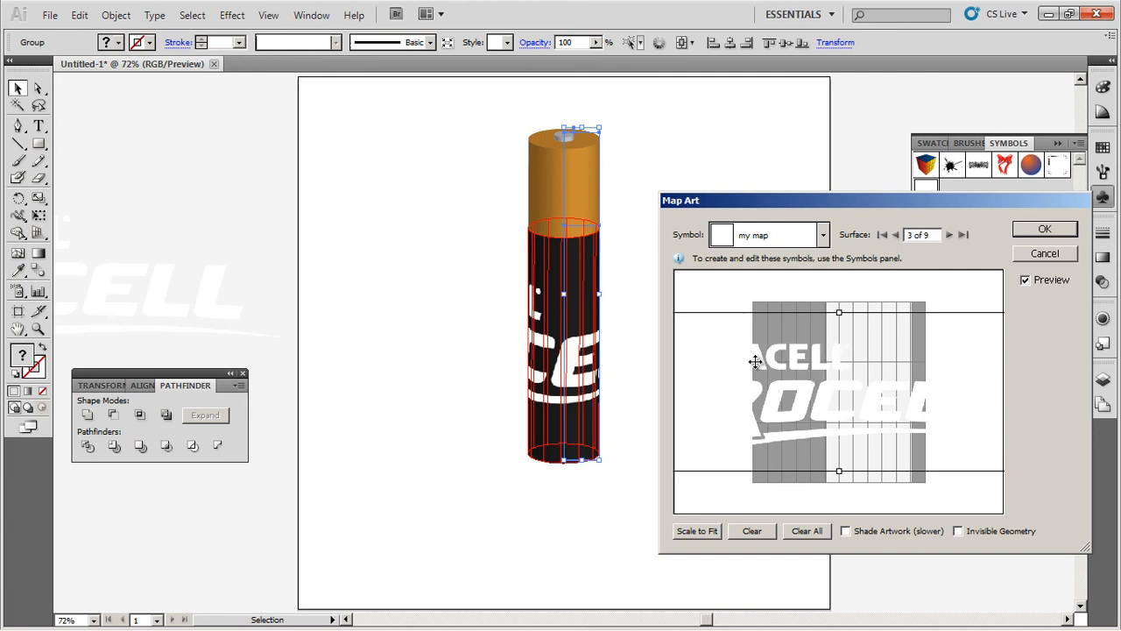
Step: Move, rotate 90° and shrink the logo so it runs lengthwise along the body
drag(723, 356, 765, 353)
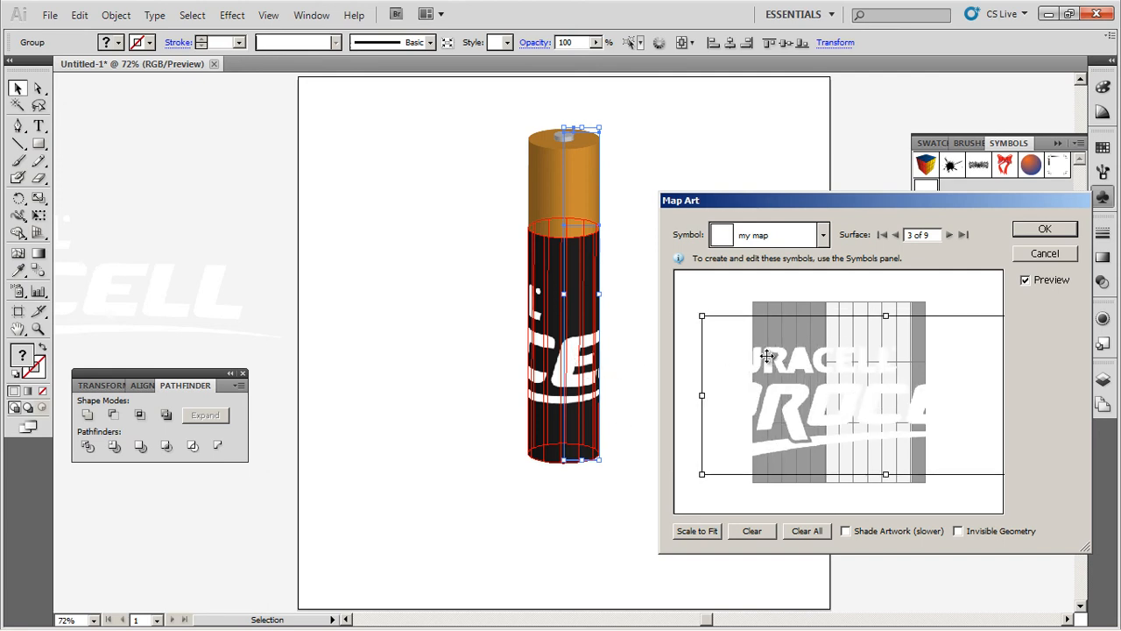
drag(702, 315, 875, 391)
drag(906, 430, 803, 373)
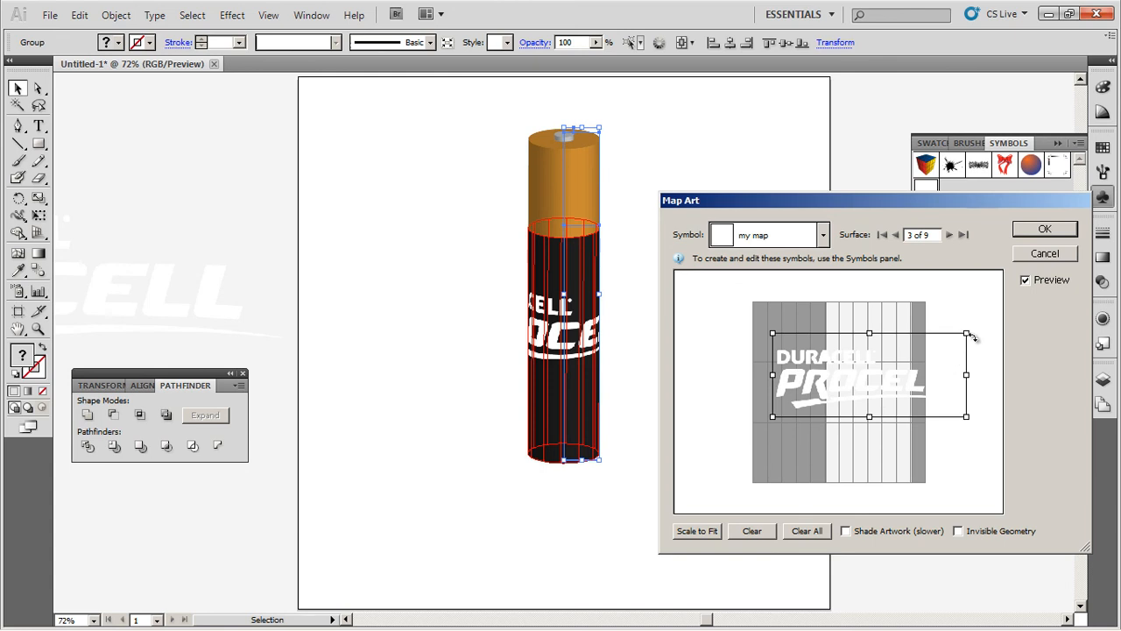
drag(974, 352, 903, 445)
drag(911, 277, 890, 323)
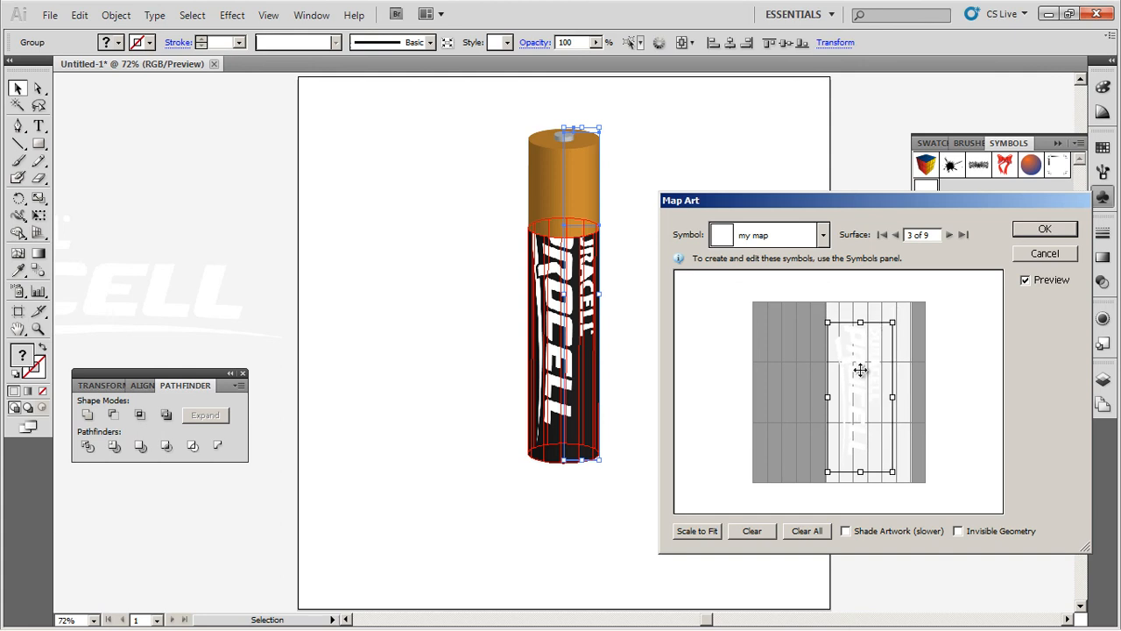
drag(856, 383, 864, 379)
Step: Confirm the body logo mapping and apply the mapped 3D revolve to the battery
click(1046, 231)
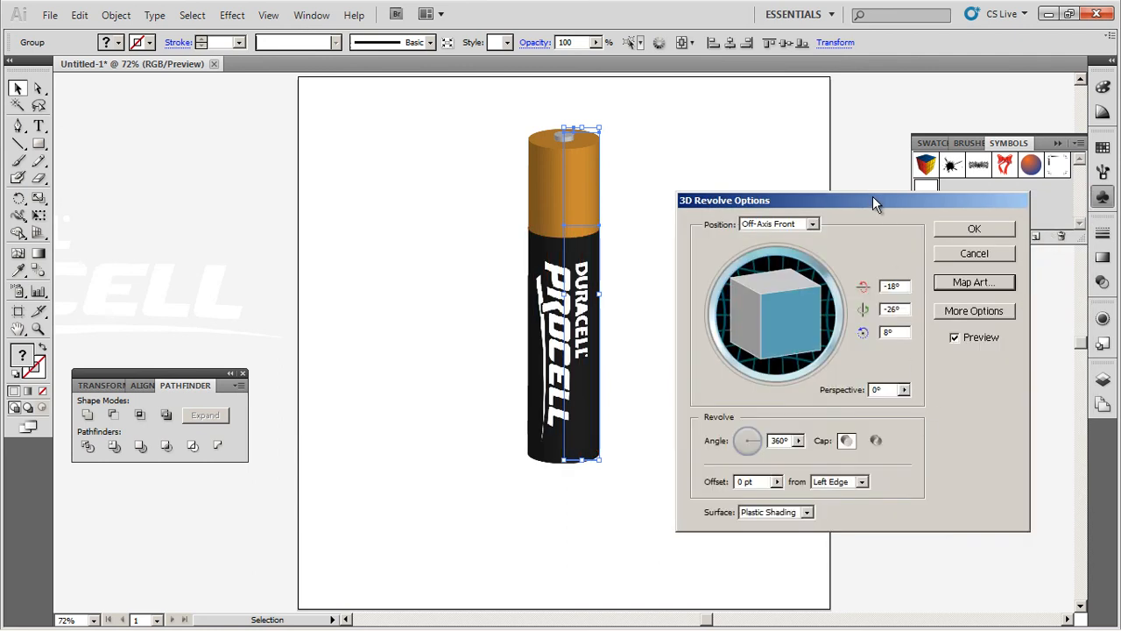
drag(872, 194, 873, 163)
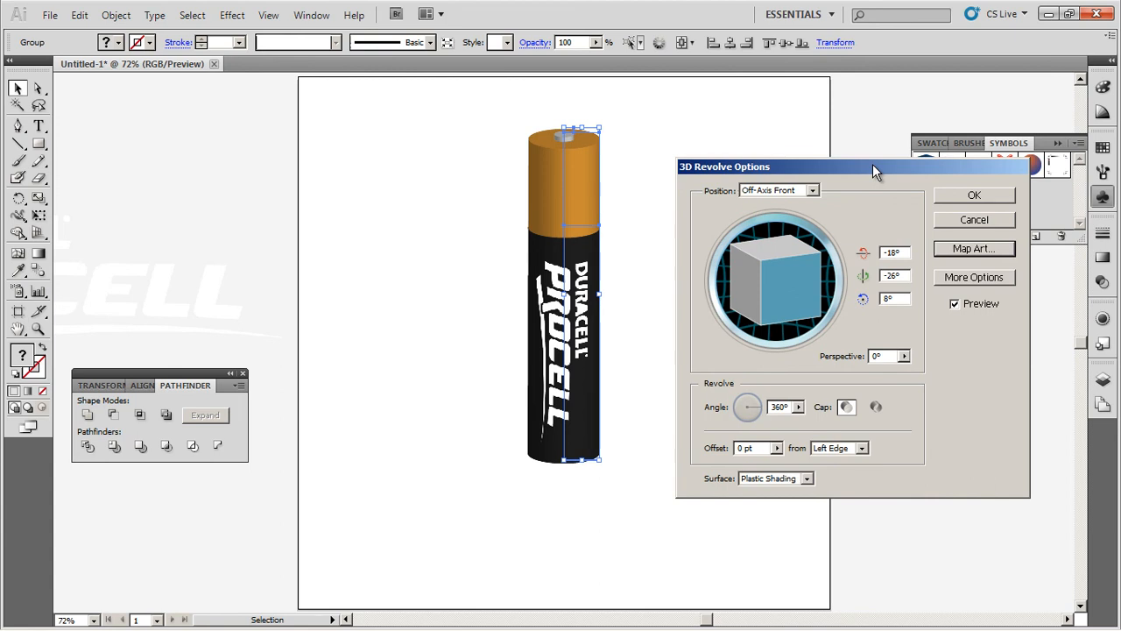
click(954, 200)
click(724, 308)
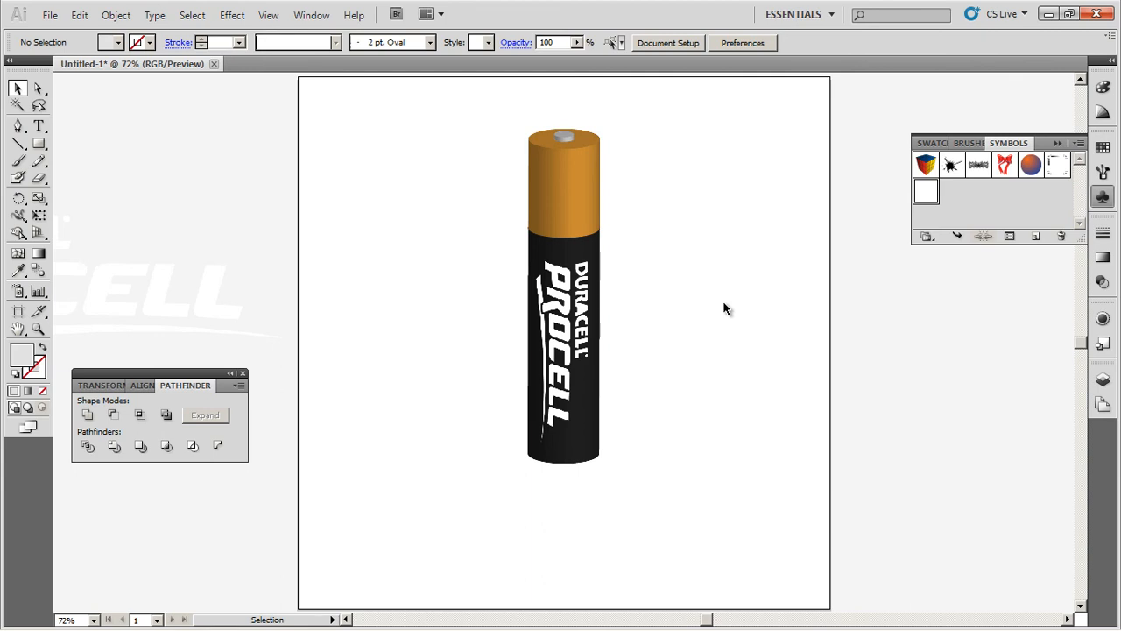
Step: Cancel a duplicate Revolve effect and reopen the existing 3D Revolve (Mapped) from Appearance
click(593, 215)
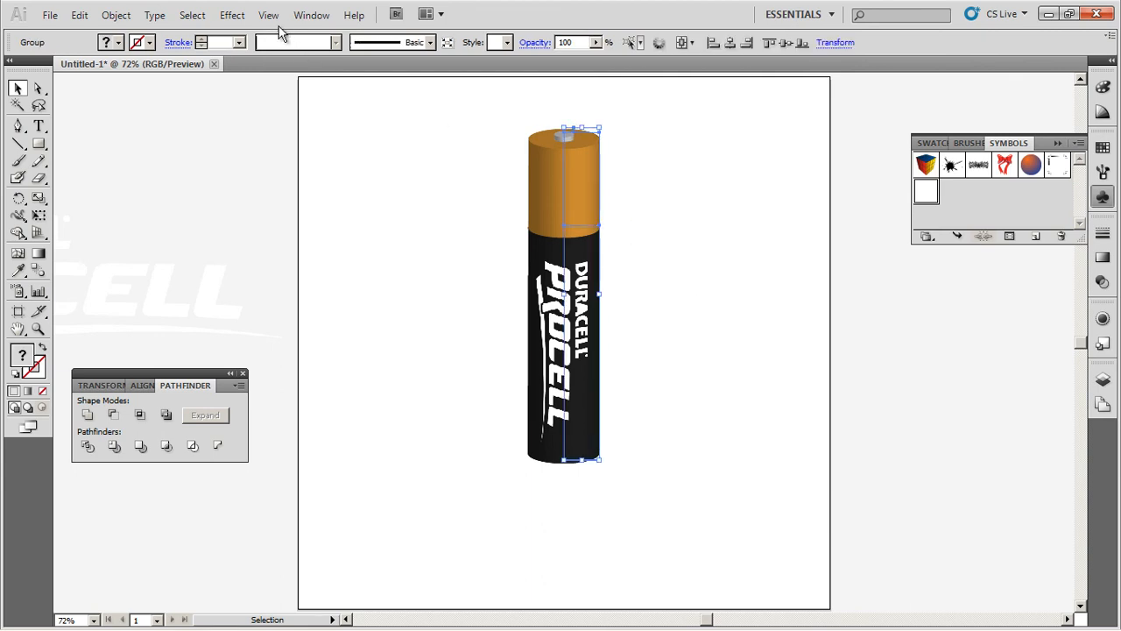
click(238, 16)
mouse_move(356, 107)
click(425, 116)
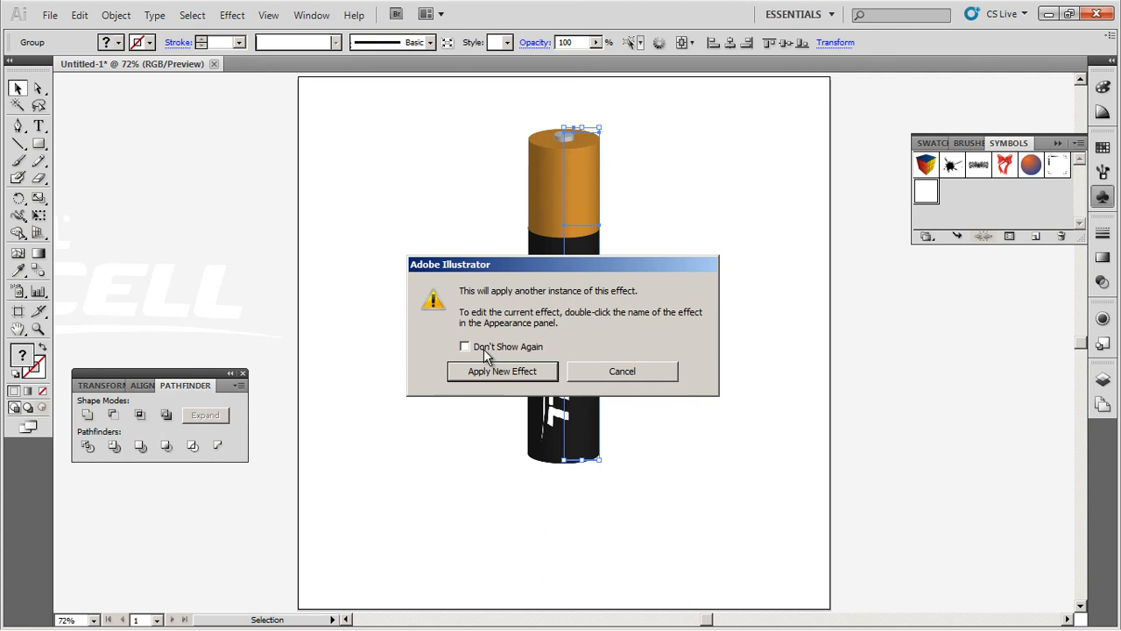
click(640, 372)
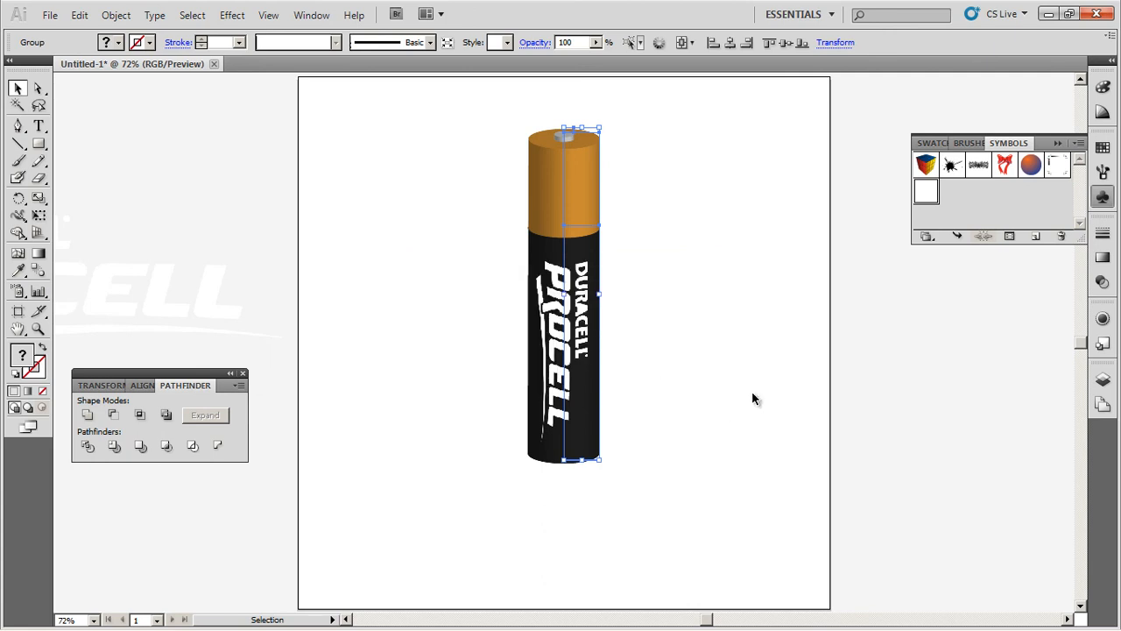
click(1107, 324)
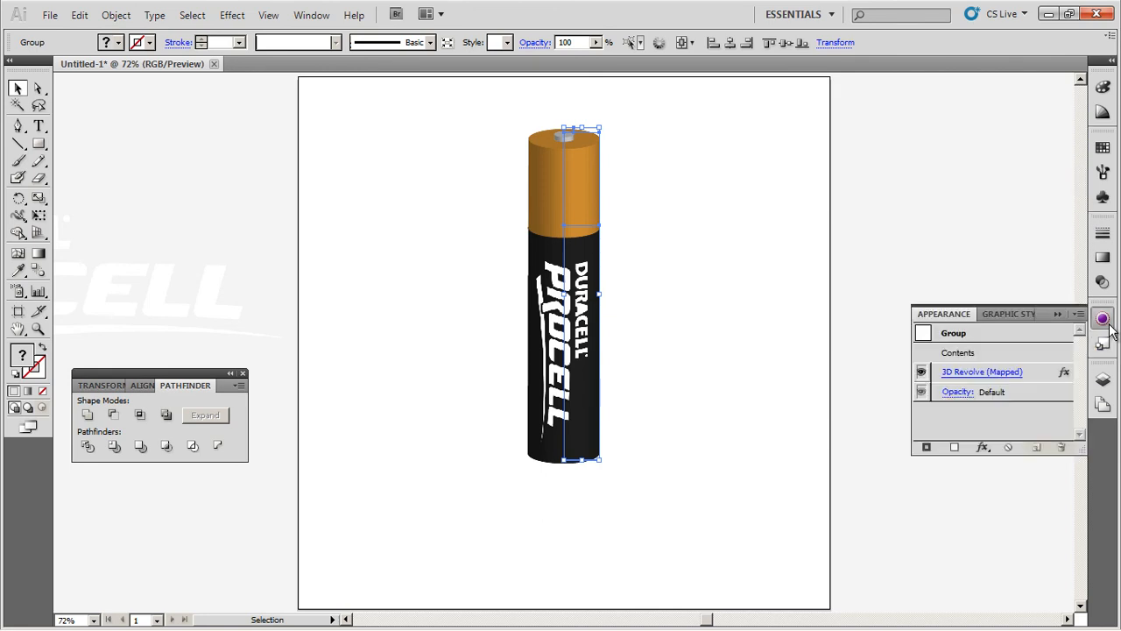
click(976, 375)
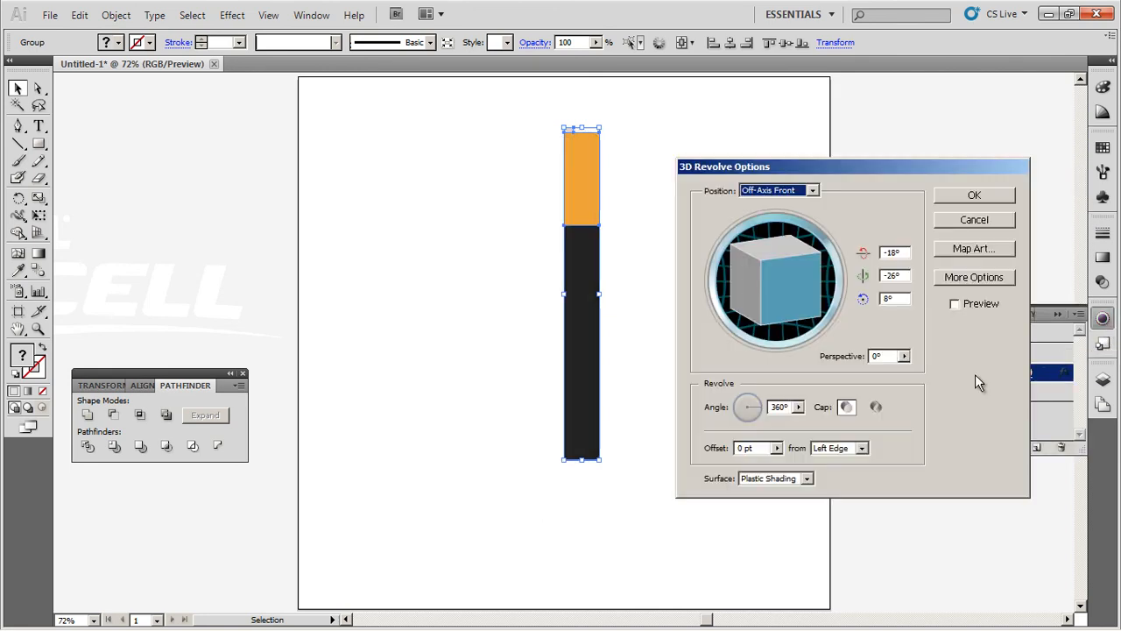
Step: Turn on preview and step Map Art to the cap's surface, 6 of 9
click(955, 304)
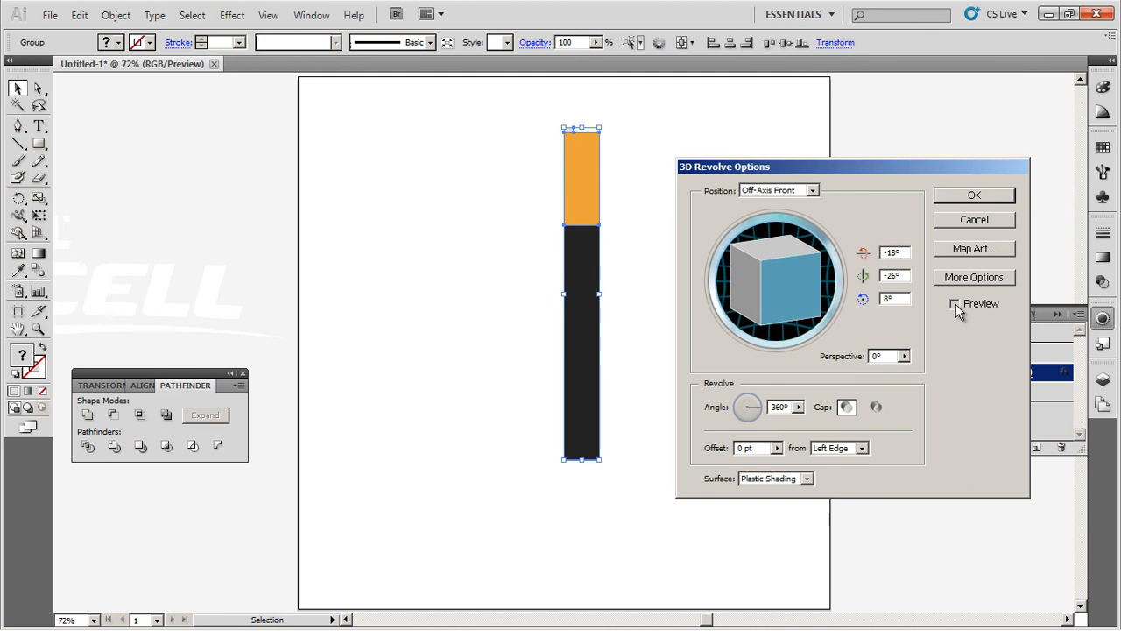
click(970, 248)
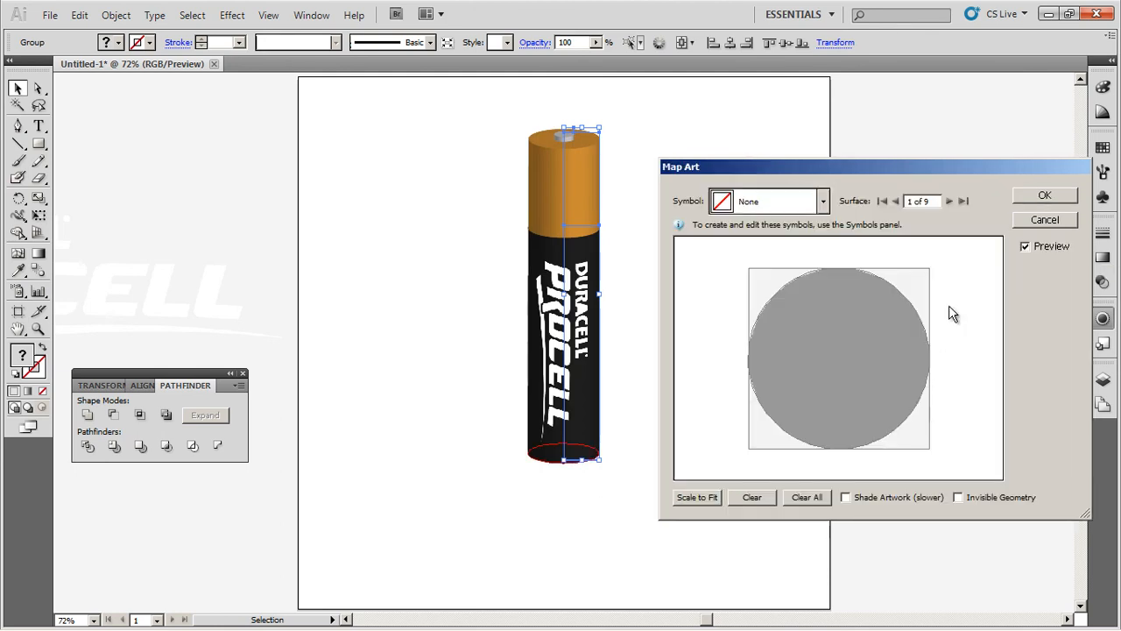
click(950, 202)
click(950, 202)
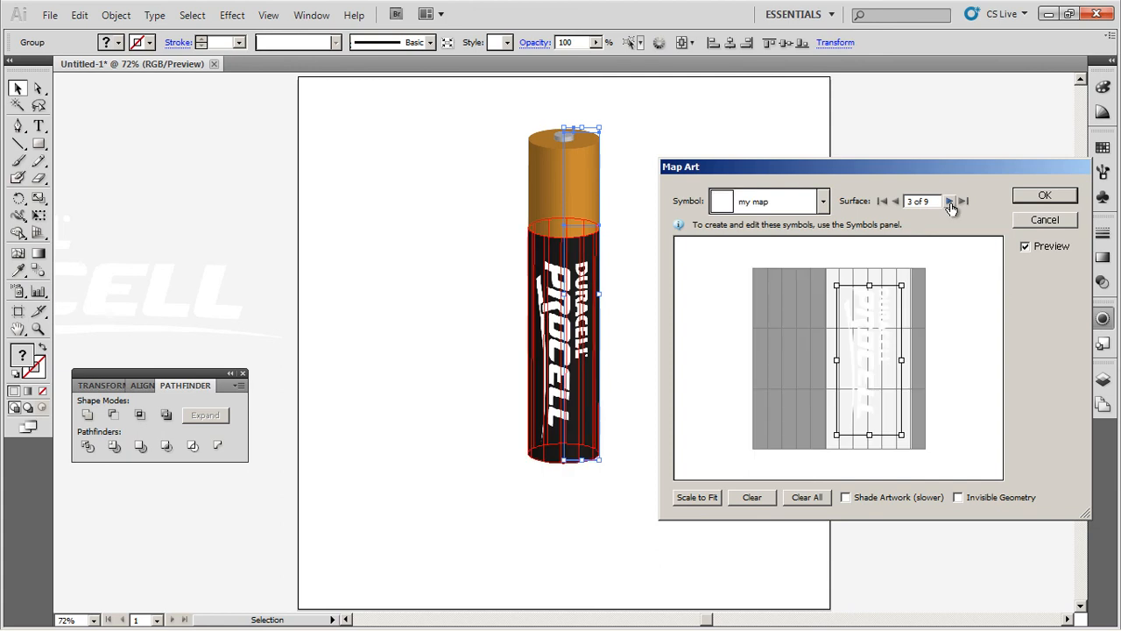
click(950, 202)
click(950, 202)
click(950, 203)
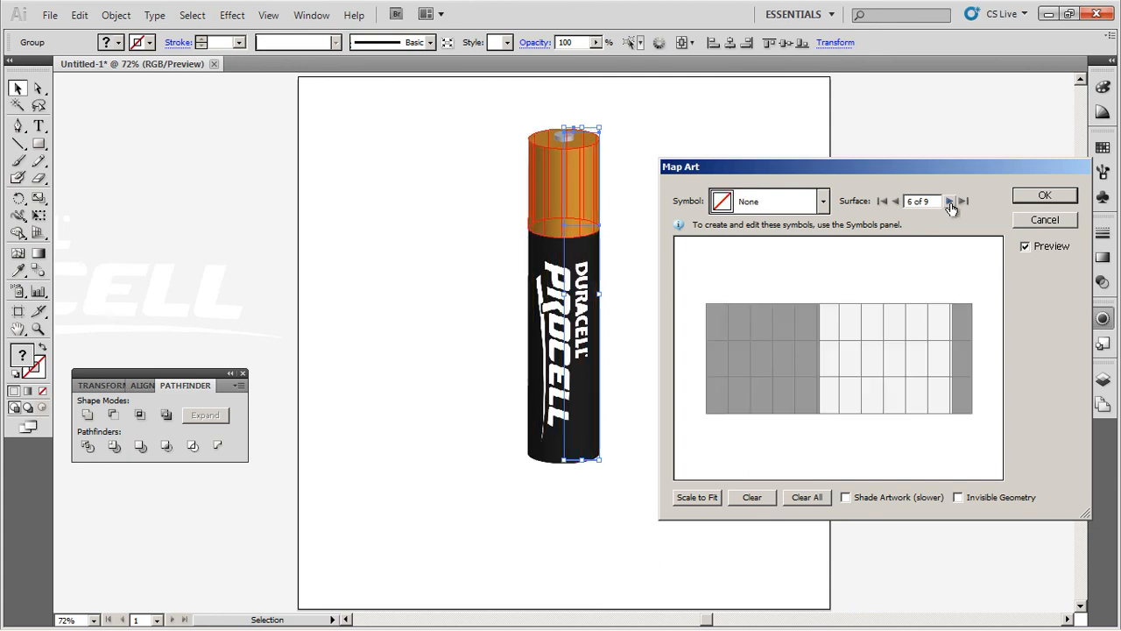
Step: Map the my map symbol onto the cap, shrinking and positioning it small
click(766, 211)
scroll(782, 300, down, 2)
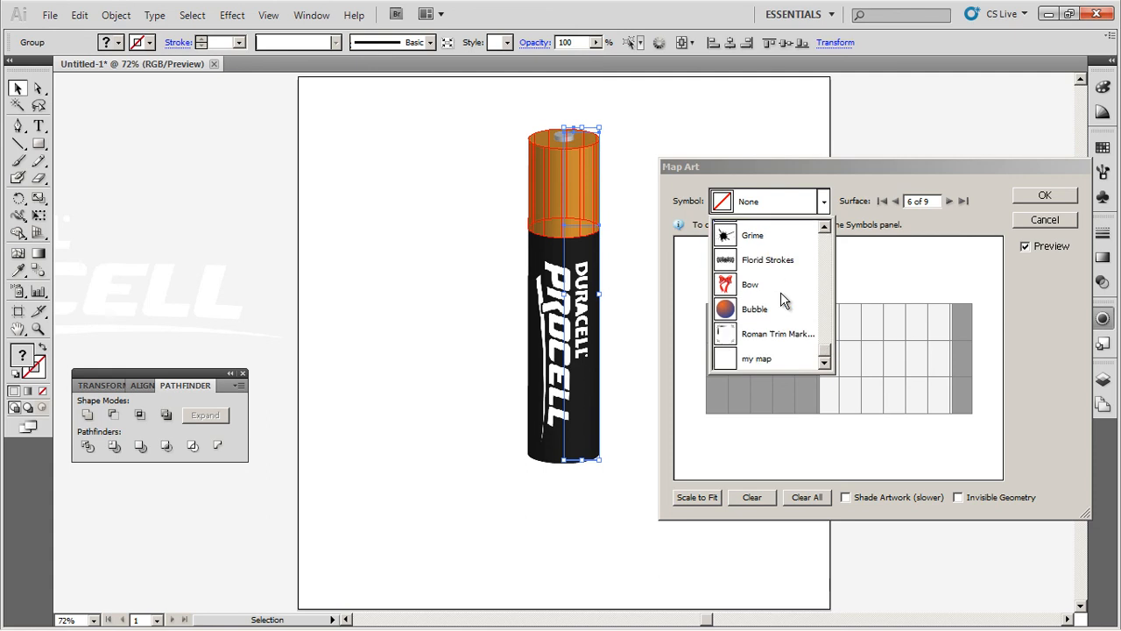
click(748, 360)
drag(745, 355, 945, 386)
drag(960, 393, 743, 318)
drag(727, 281, 869, 362)
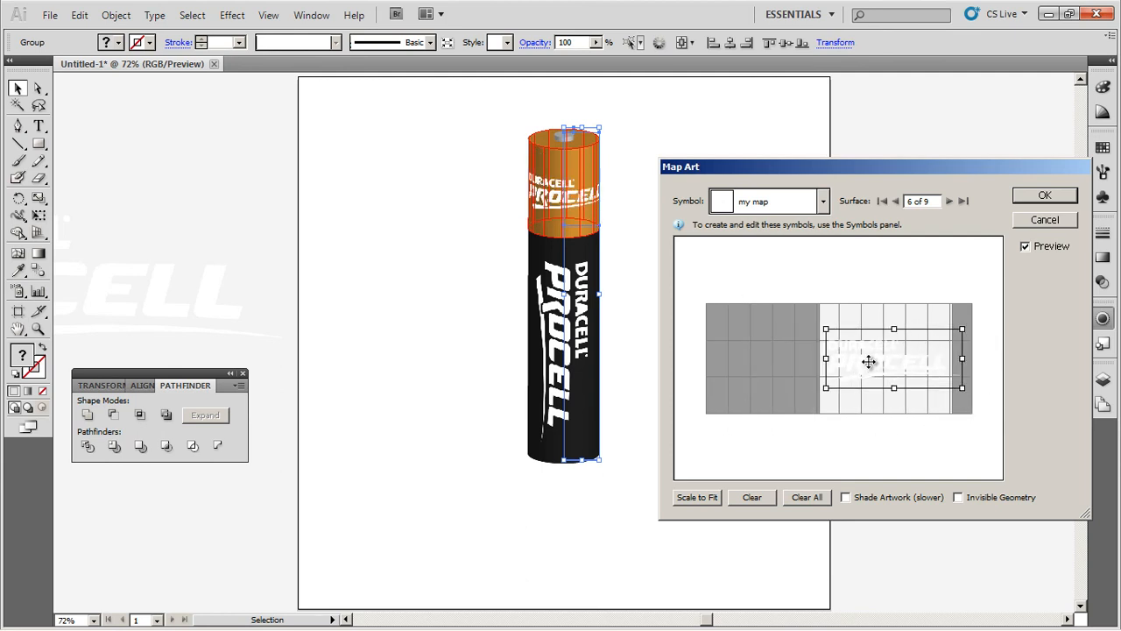
drag(826, 329, 858, 345)
drag(921, 366, 883, 362)
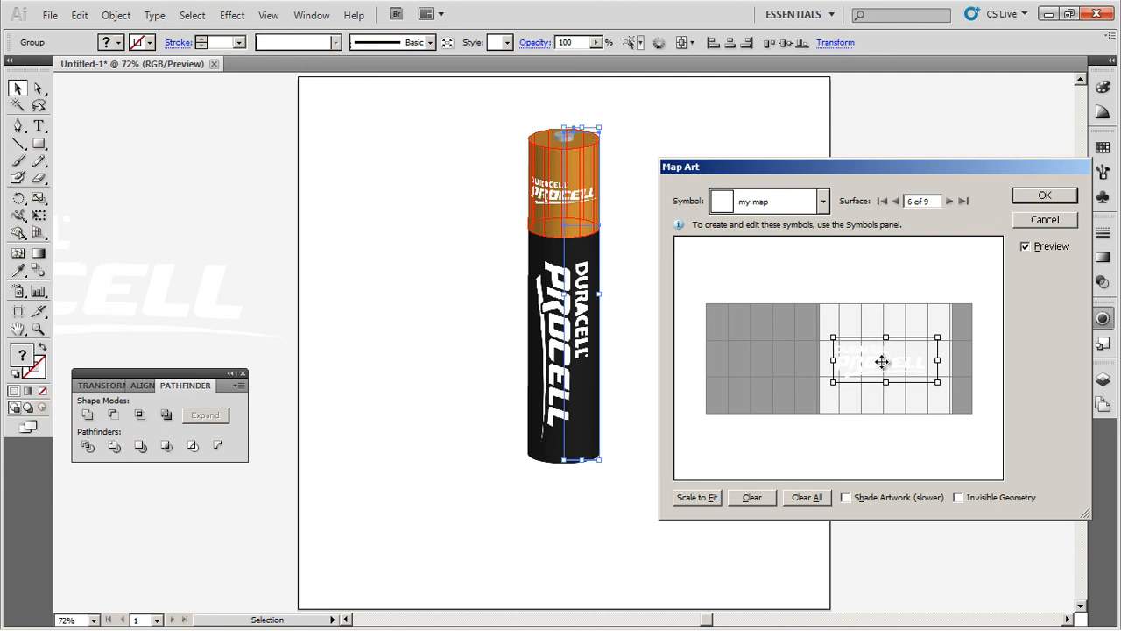
click(1031, 199)
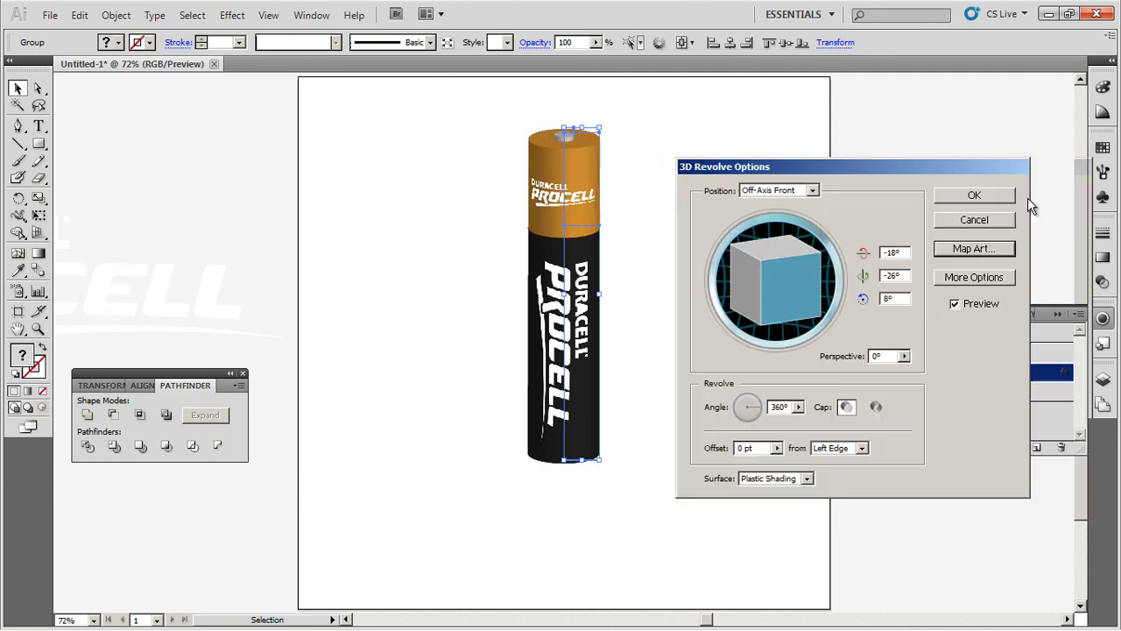
Step: Nudge the cap logo slightly right in Map Art and confirm
click(967, 248)
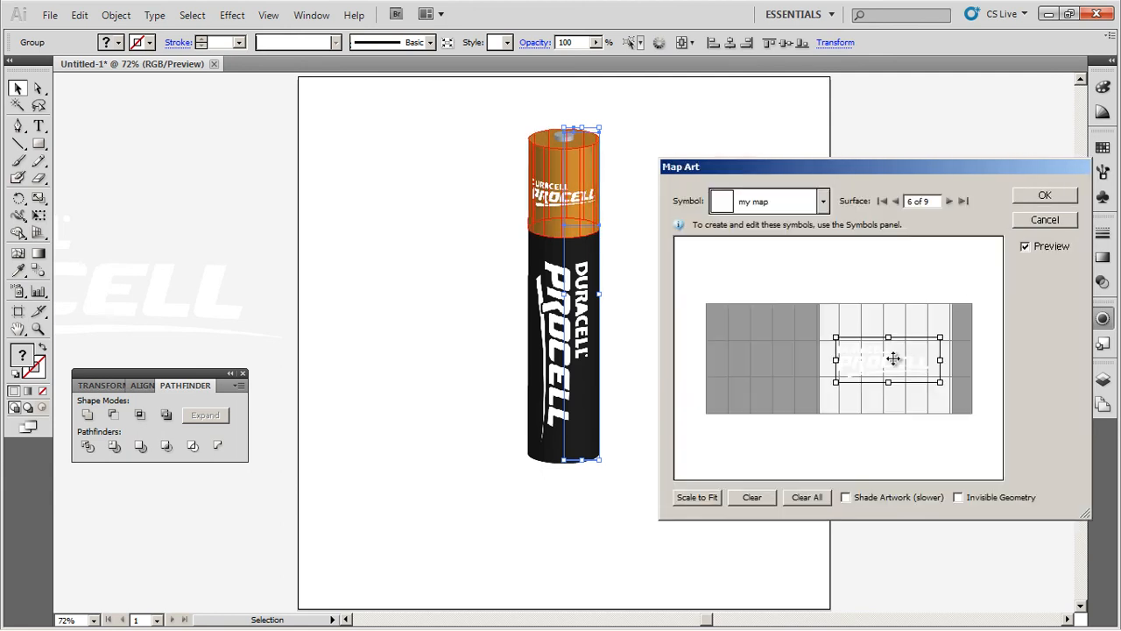
drag(889, 360, 892, 361)
click(1030, 198)
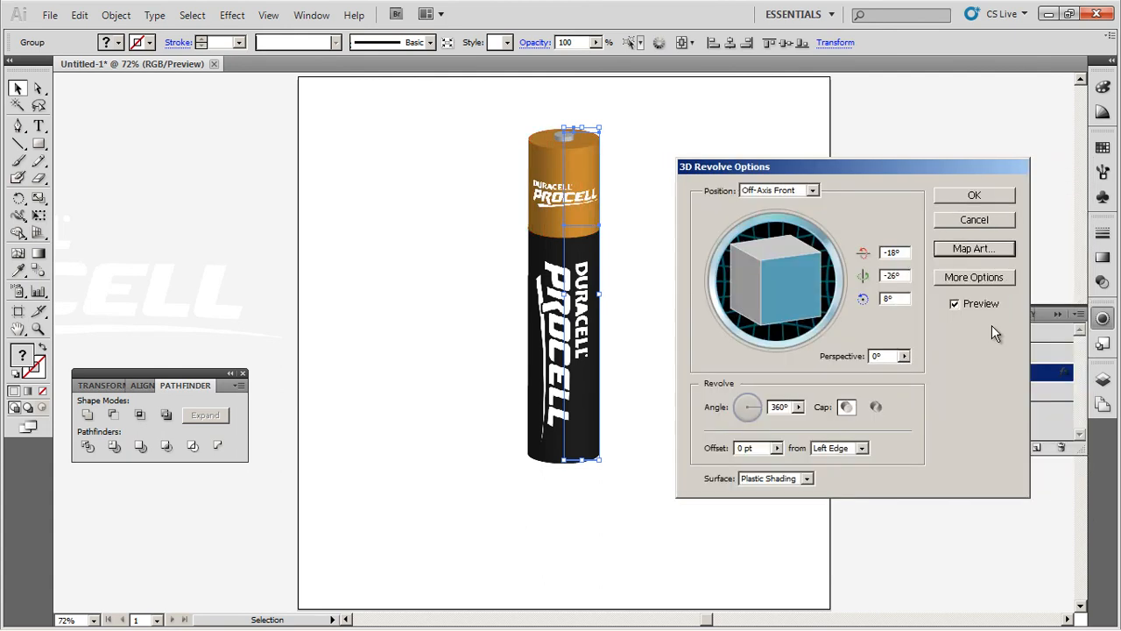
Step: Tilt the battery into a diagonal custom rotation using the track cube
mouse_move(796, 275)
mouse_down()
mouse_move(771, 271)
mouse_move(807, 286)
mouse_move(798, 285)
mouse_move(804, 275)
mouse_up()
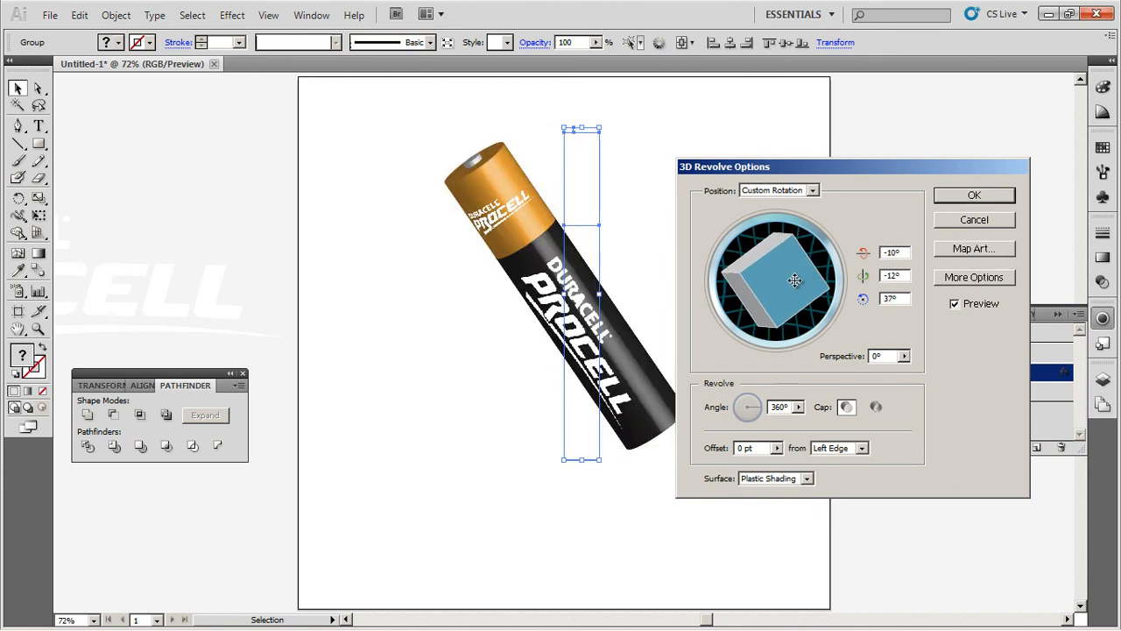
click(960, 280)
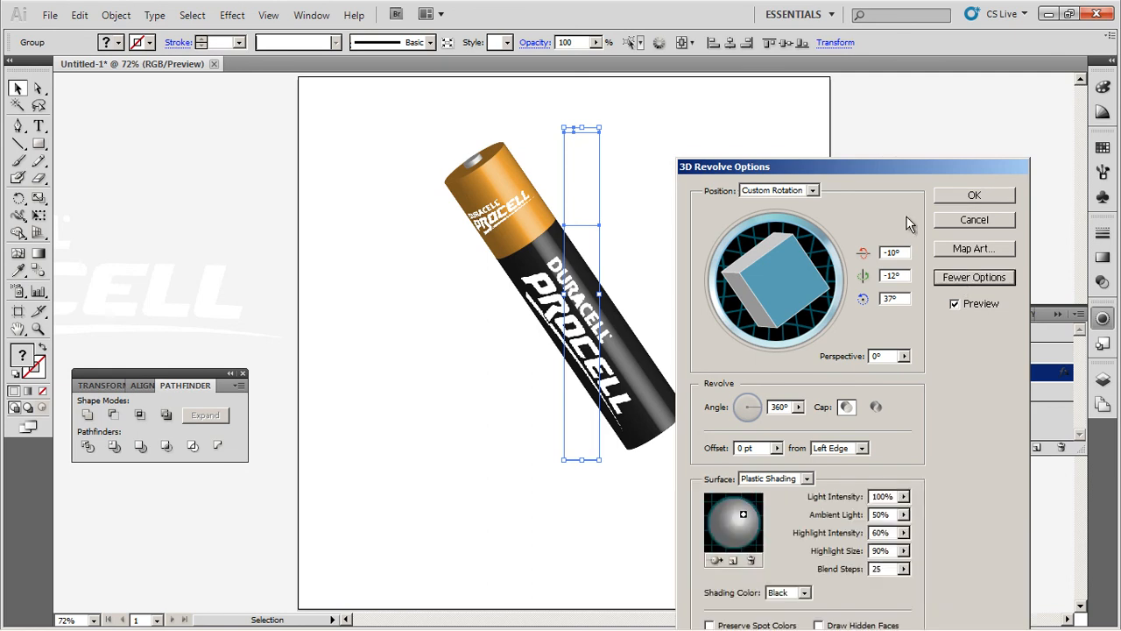
drag(906, 172, 939, 63)
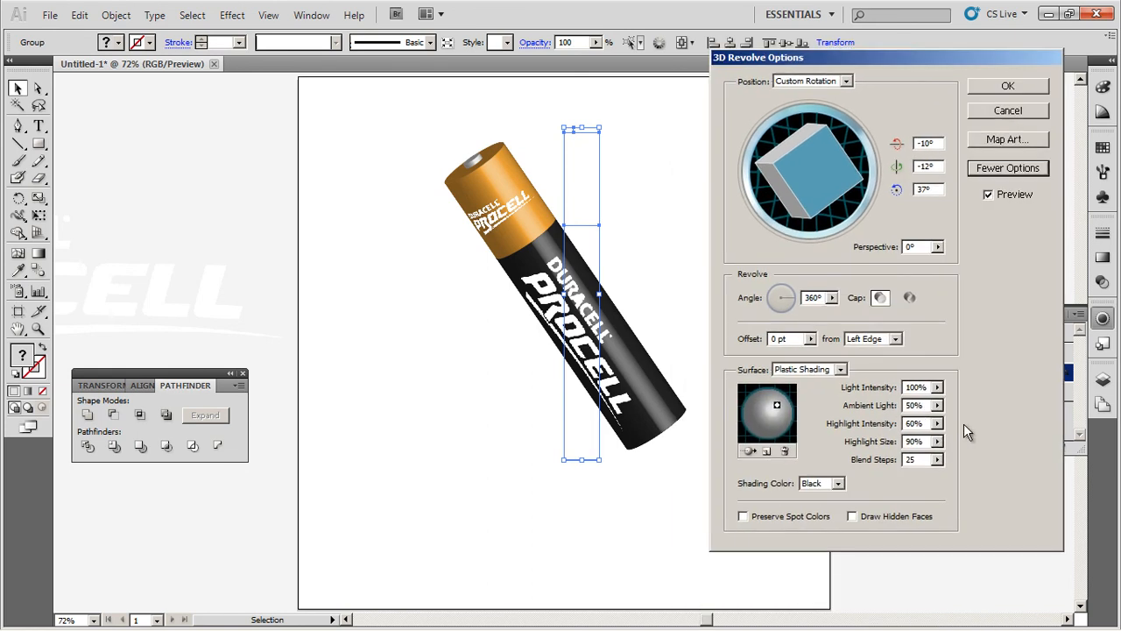
Step: Set Ambient Light to 59% and Highlight Intensity to 61%, then apply and deselect
click(938, 405)
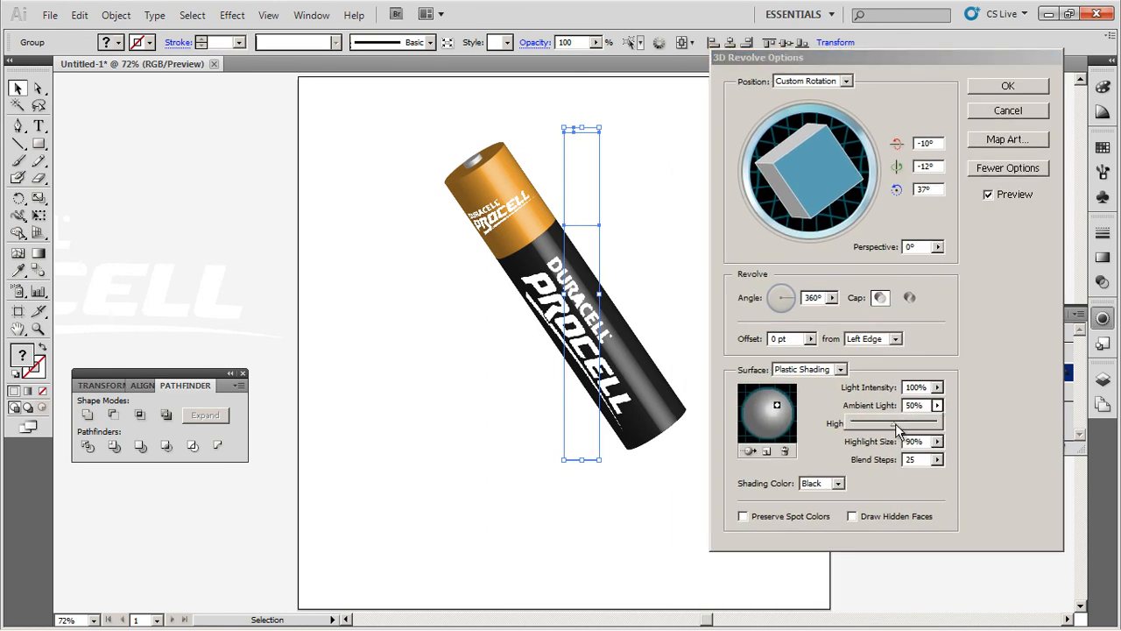
drag(894, 424, 902, 426)
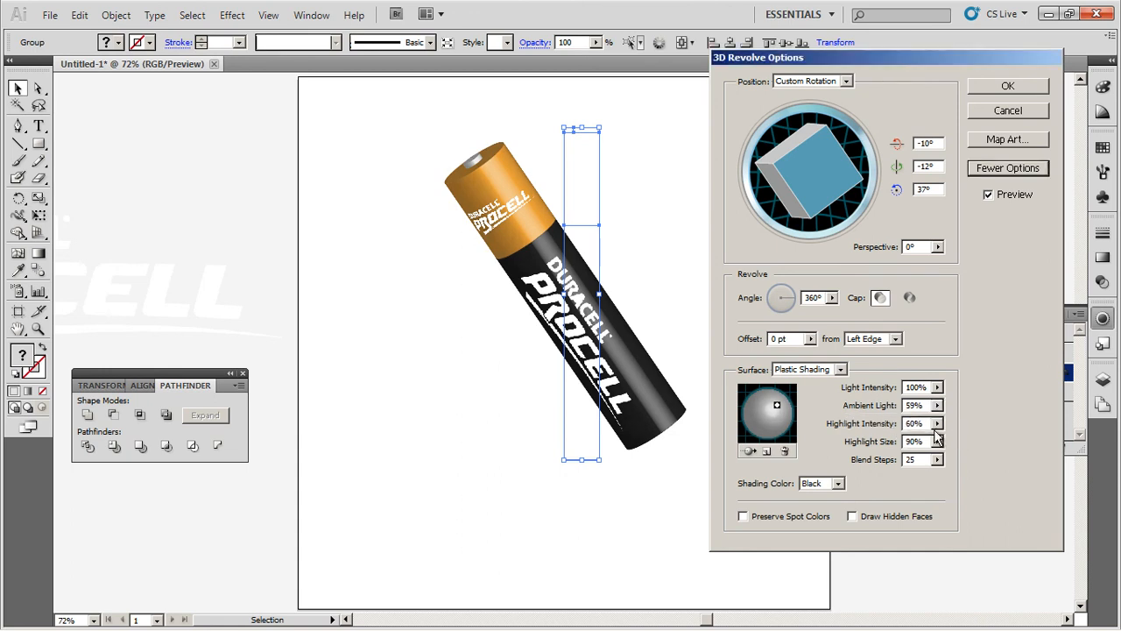
click(938, 423)
drag(906, 449, 907, 449)
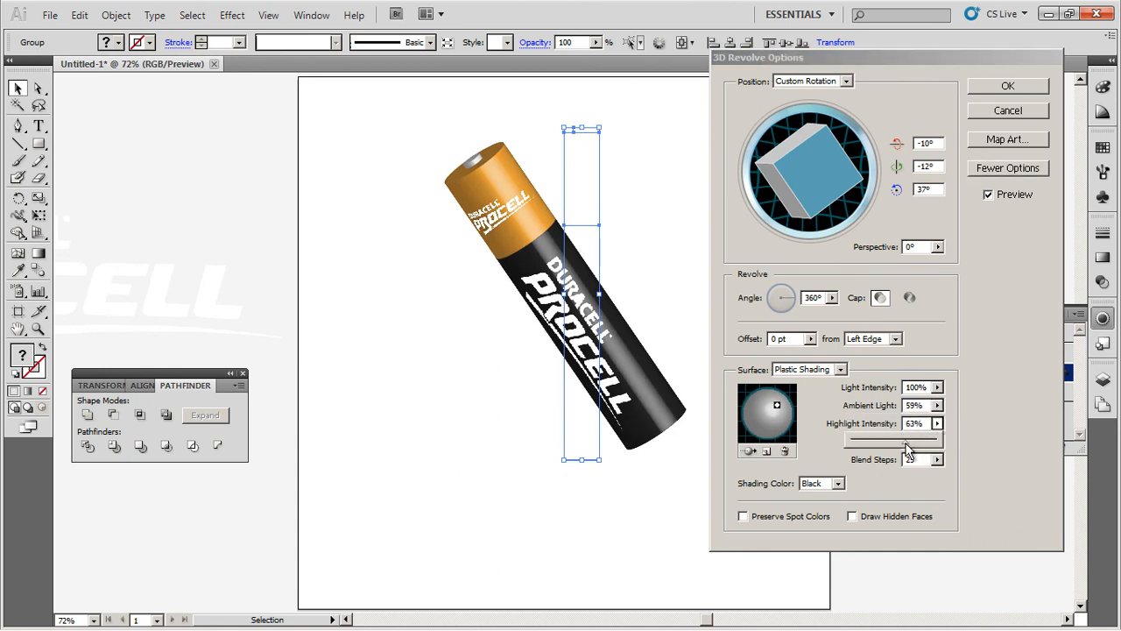
click(1008, 448)
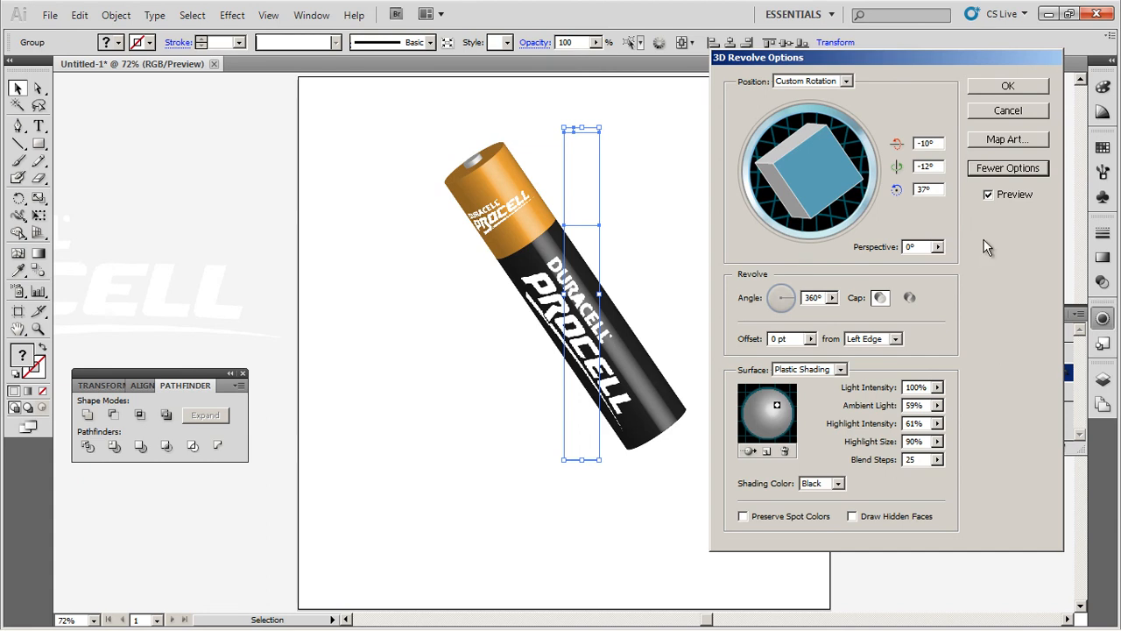
click(1007, 86)
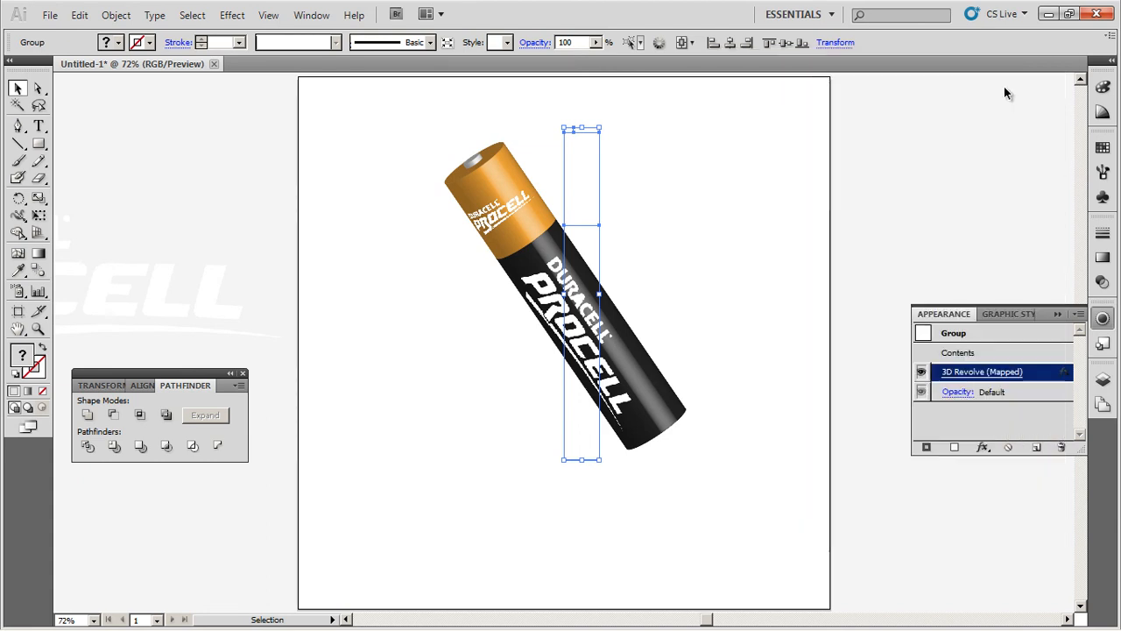
click(779, 353)
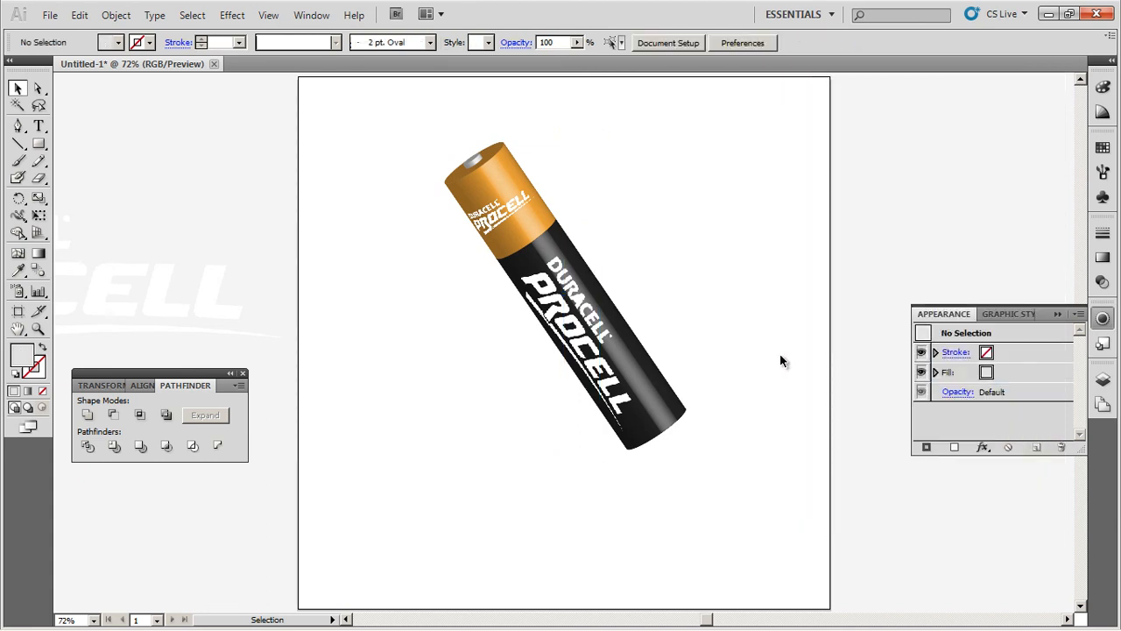